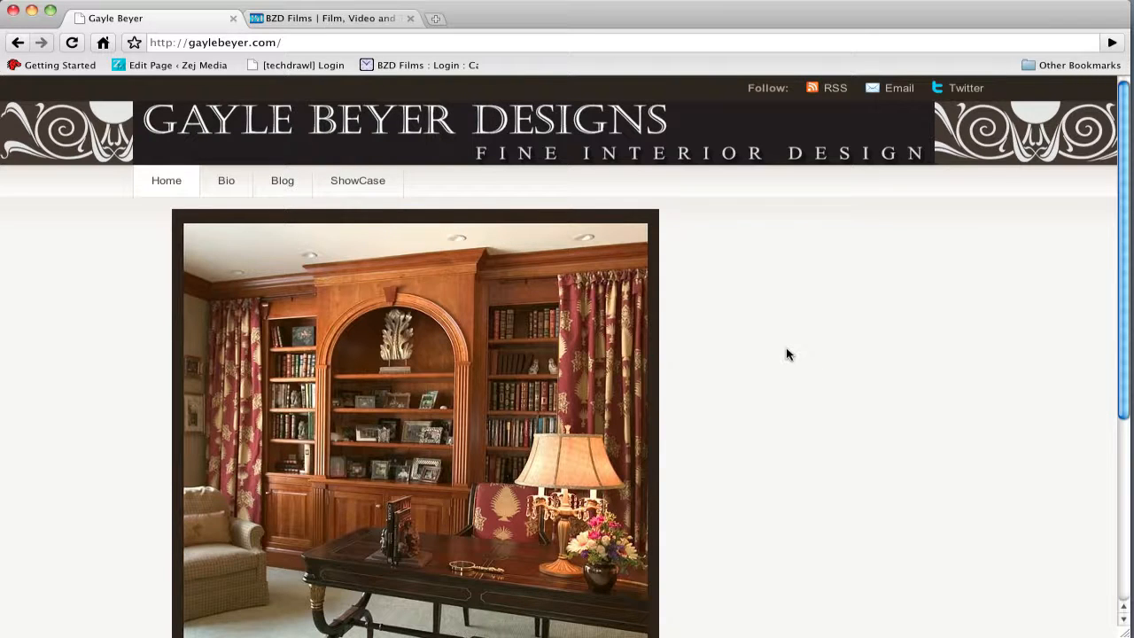
- Look through the Gayle Beyer home page and the BZD Films home page down to their footers for a login link
scroll(786, 352, "down", 5)
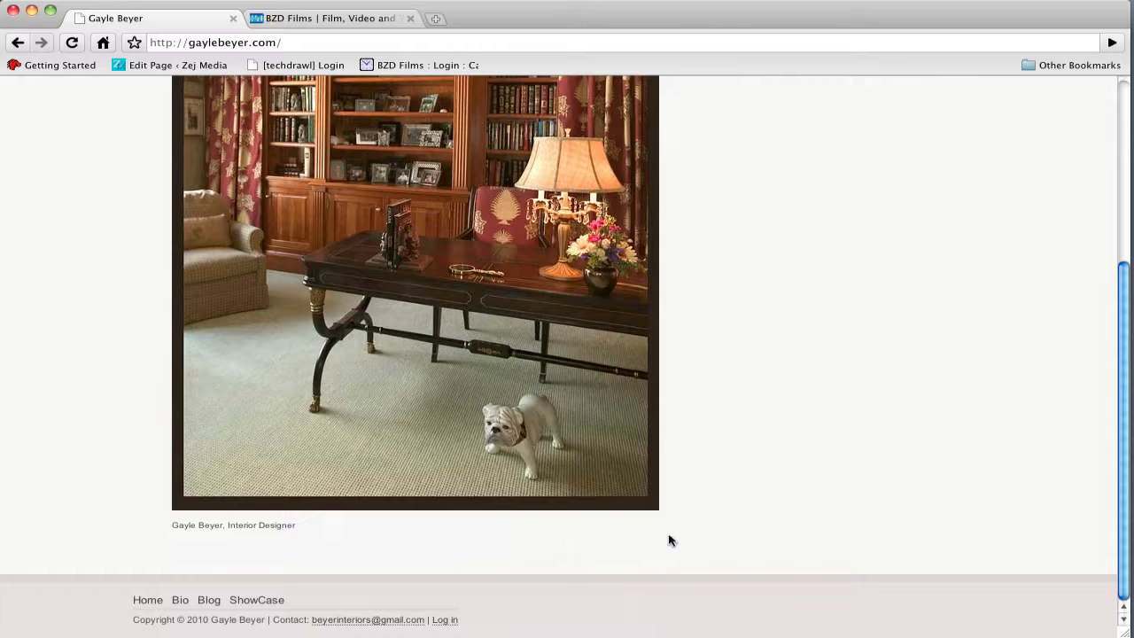
left_click(316, 17)
scroll(874, 210, "down", 10)
scroll(871, 209, "down", 10)
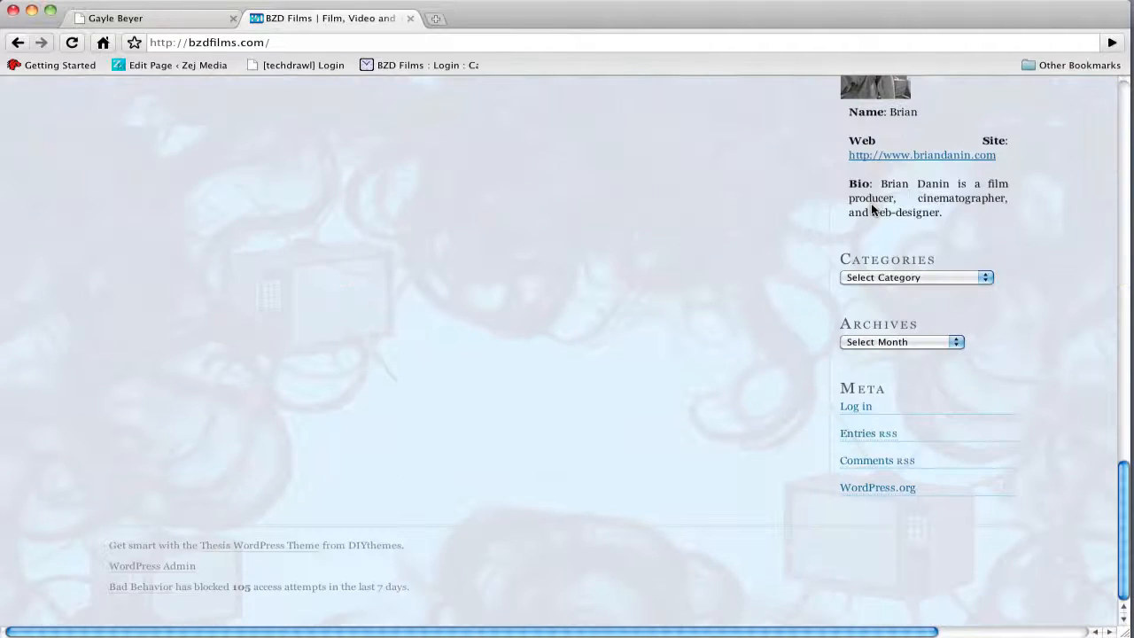
- Return to the Gayle Beyer site and open its WordPress admin login at gaylebeyer.com/wp-admin
left_click(175, 20)
left_click(307, 42)
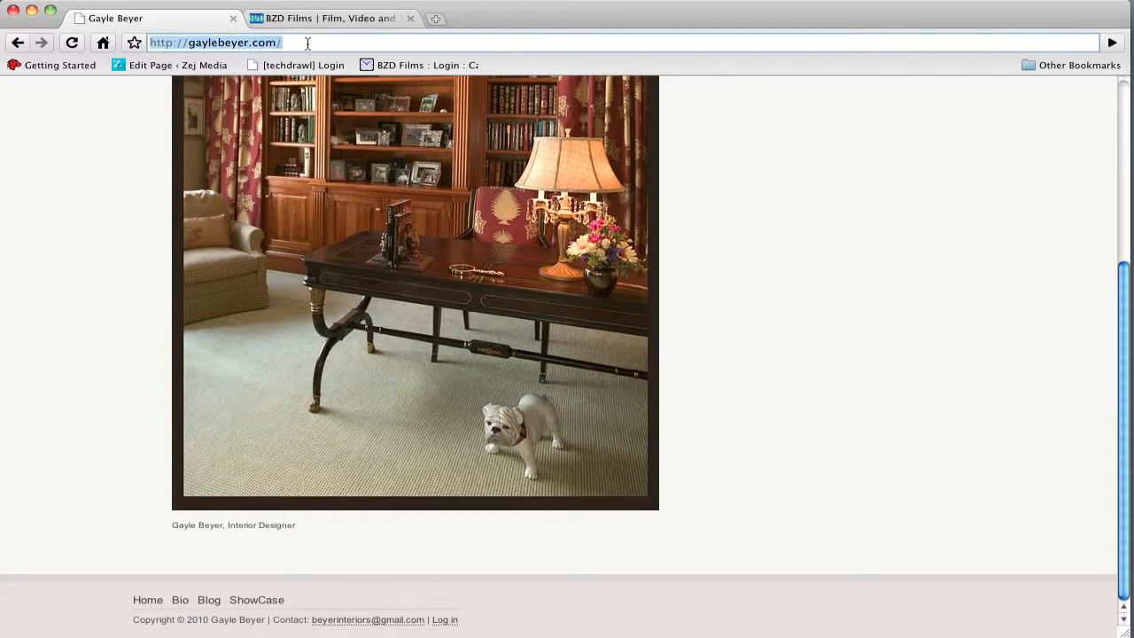
left_click(307, 43)
type("wp")
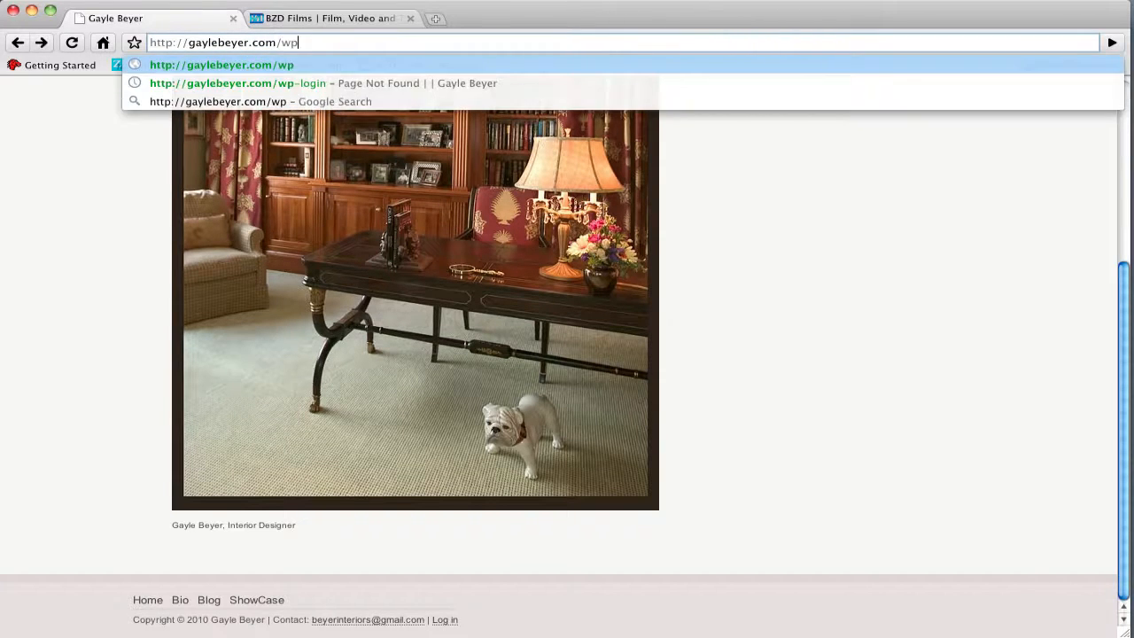
type("-admin")
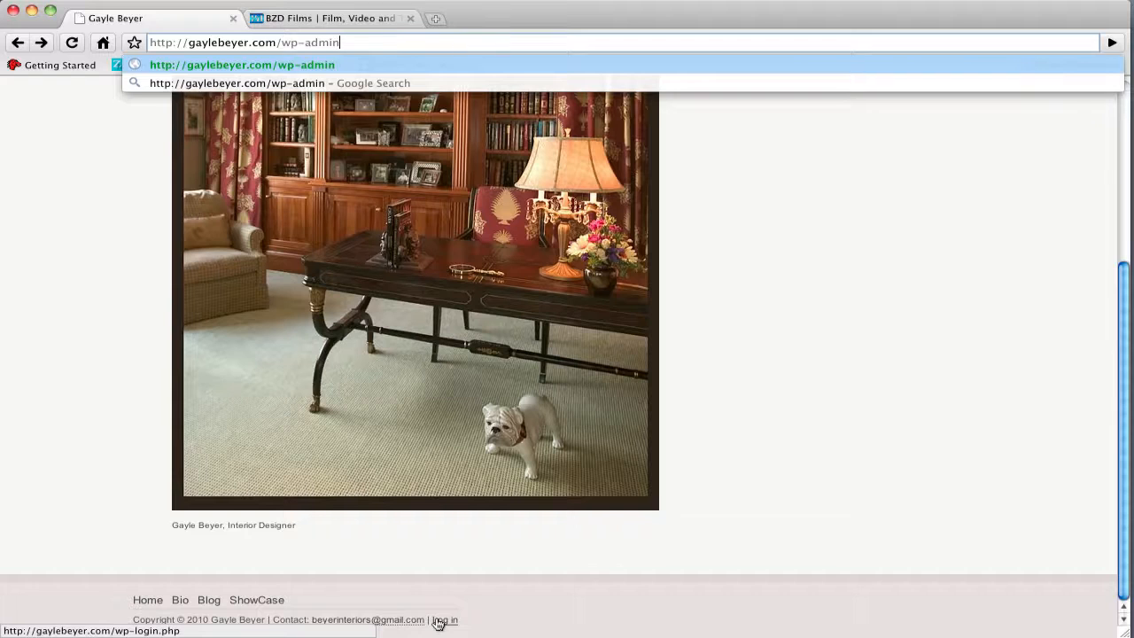
key("Return")
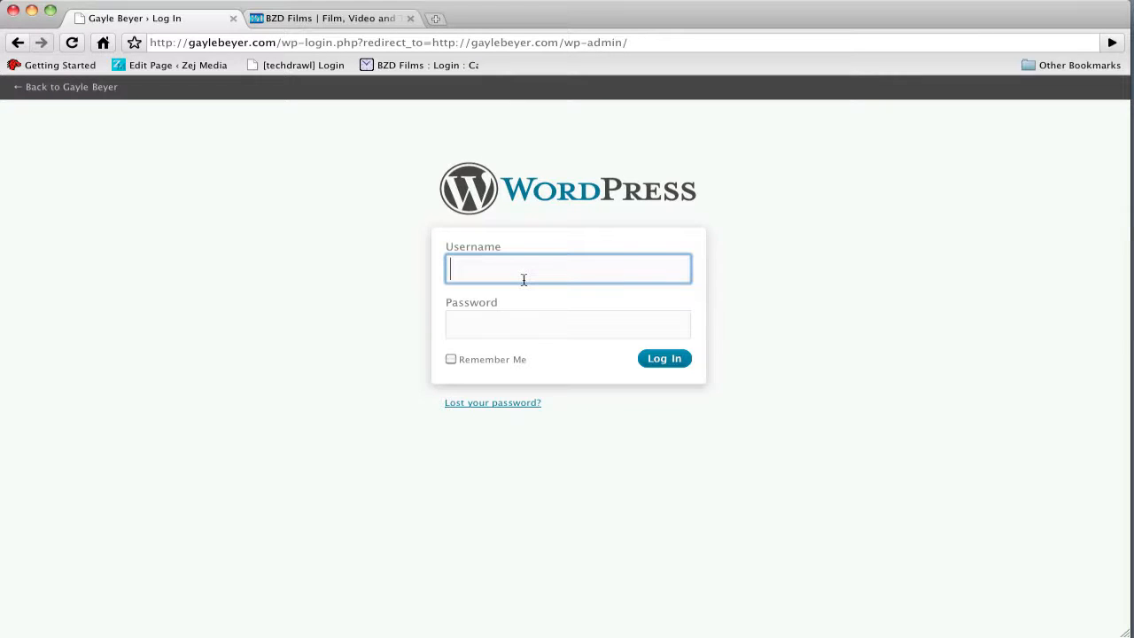
- Log in with the username and account password, with Remember Me enabled, and let the browser save the password
type("G")
key("BackSpace")
type("B")
left_click(656, 301)
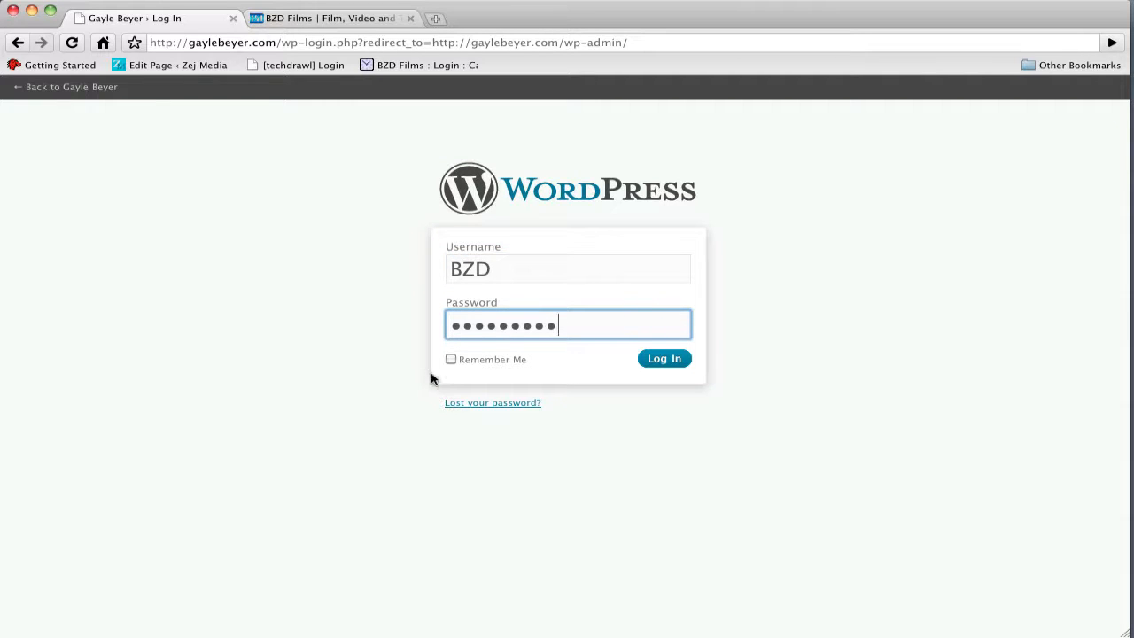
left_click(450, 360)
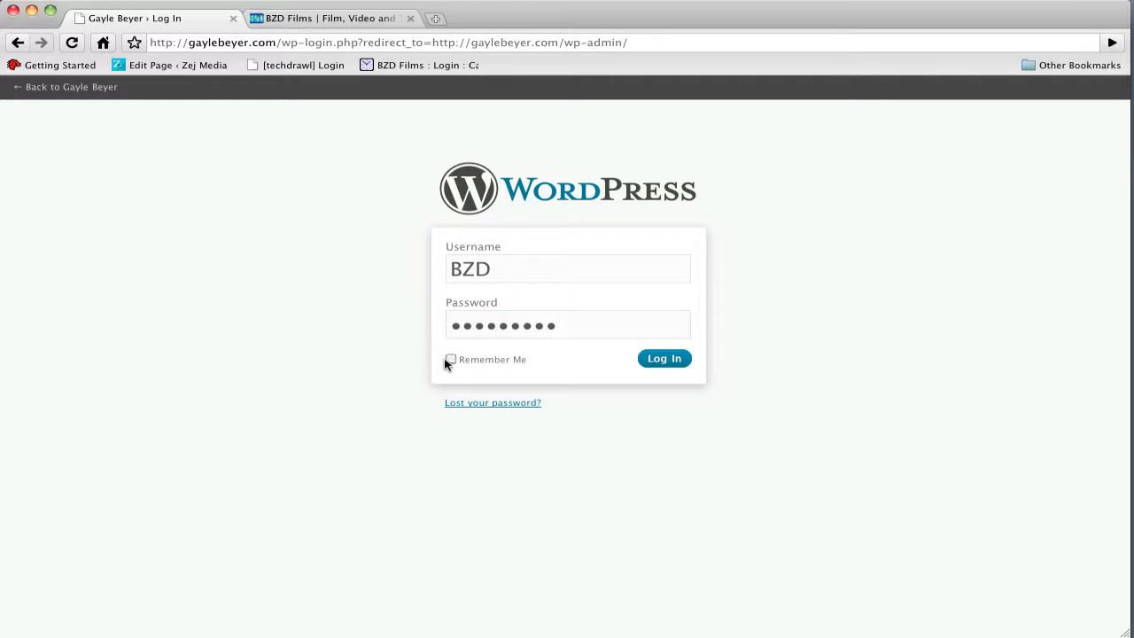
left_click(666, 361)
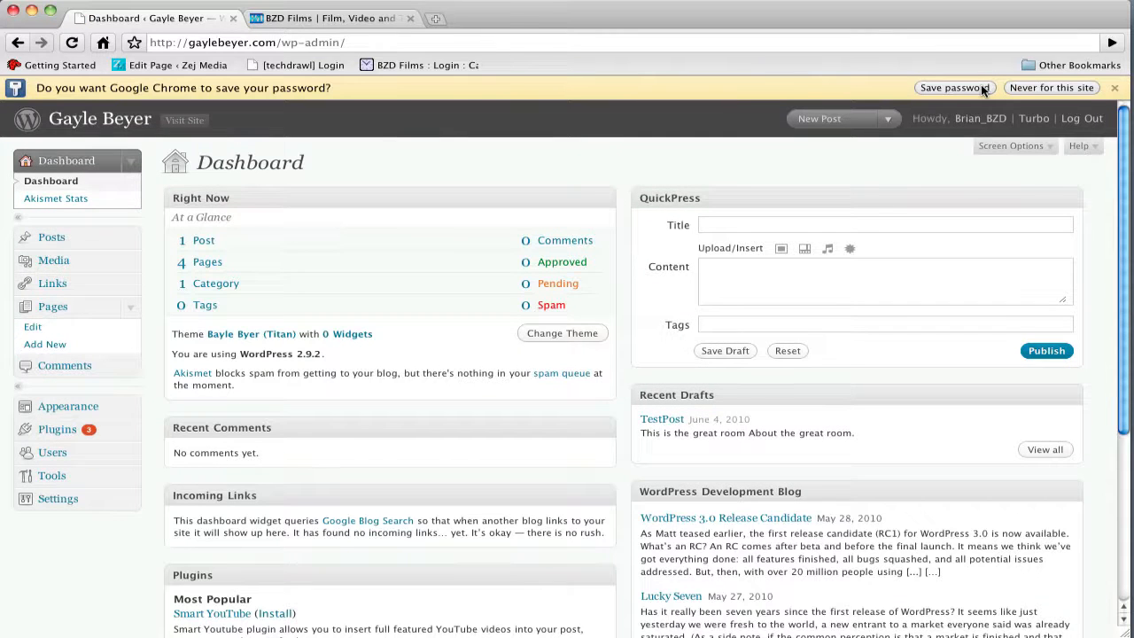
left_click(981, 88)
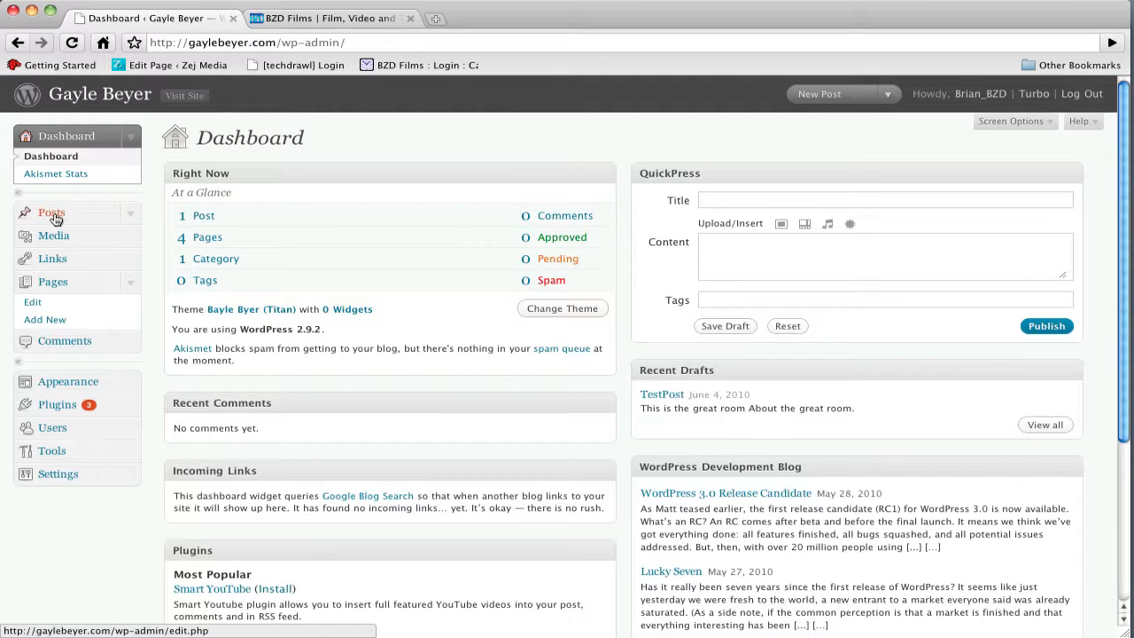
- Create a new post and title it "New Blog Post"
left_click(128, 214)
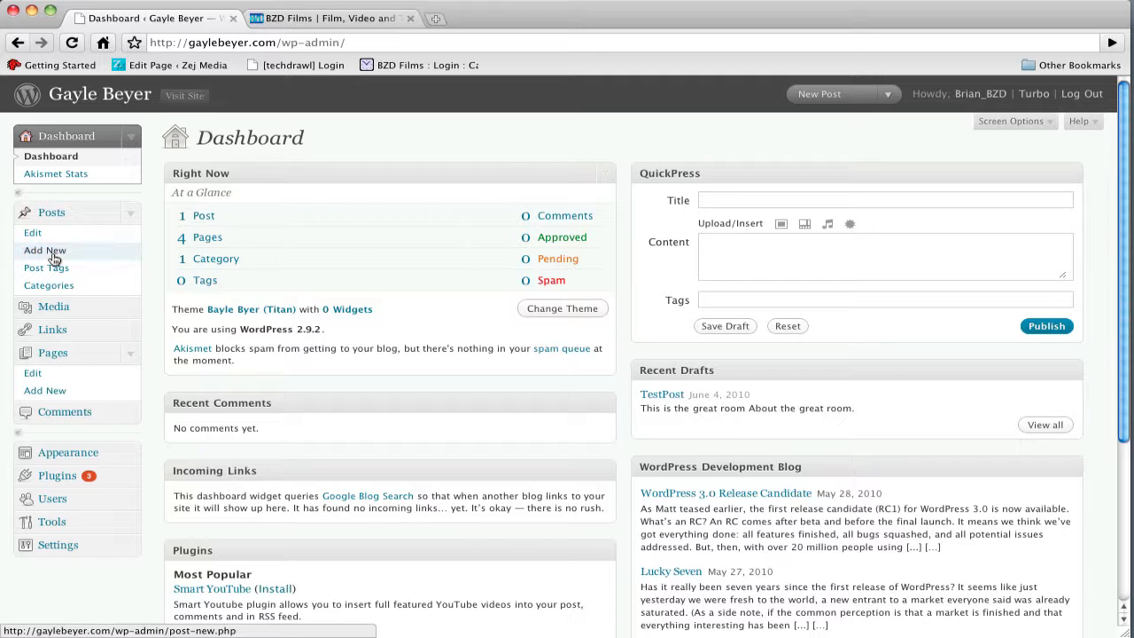
left_click(822, 103)
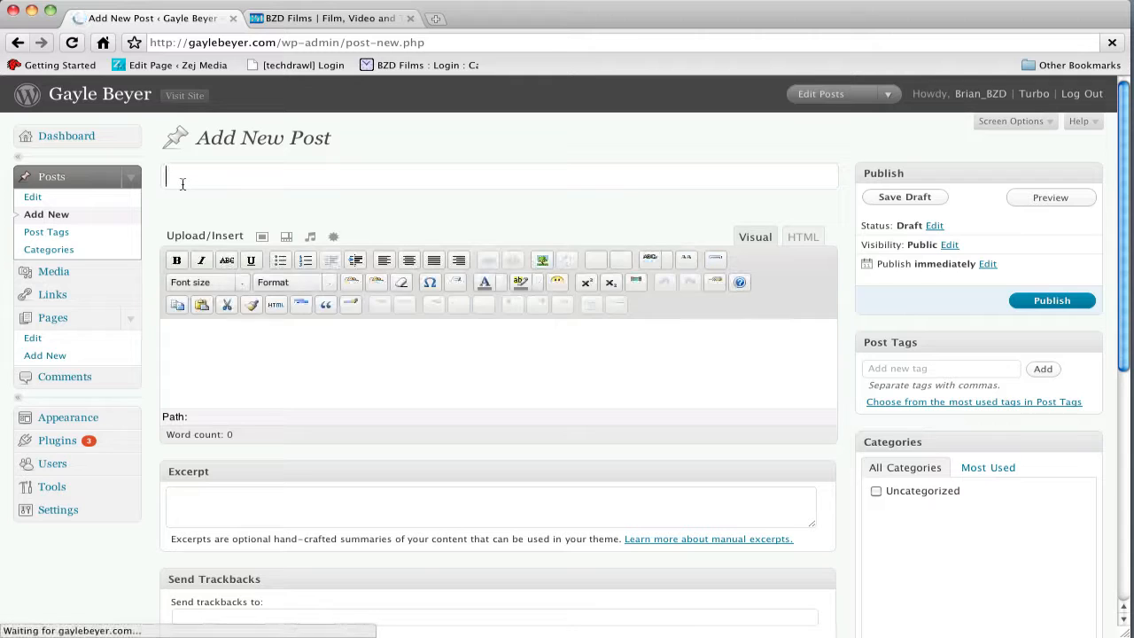
type("New")
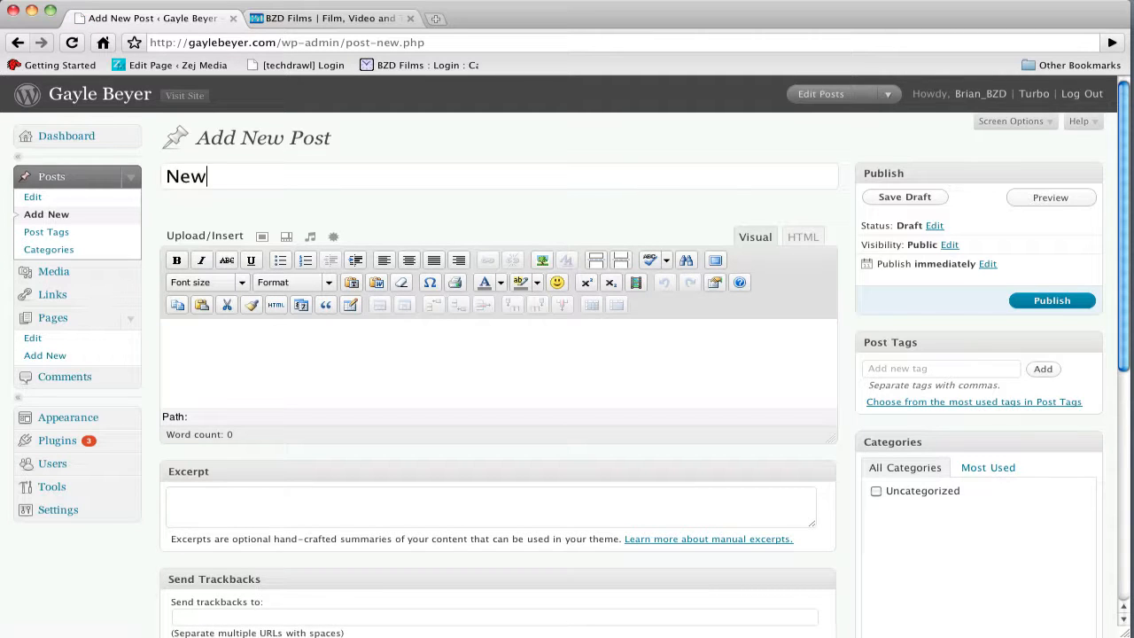
type(" Blog Post")
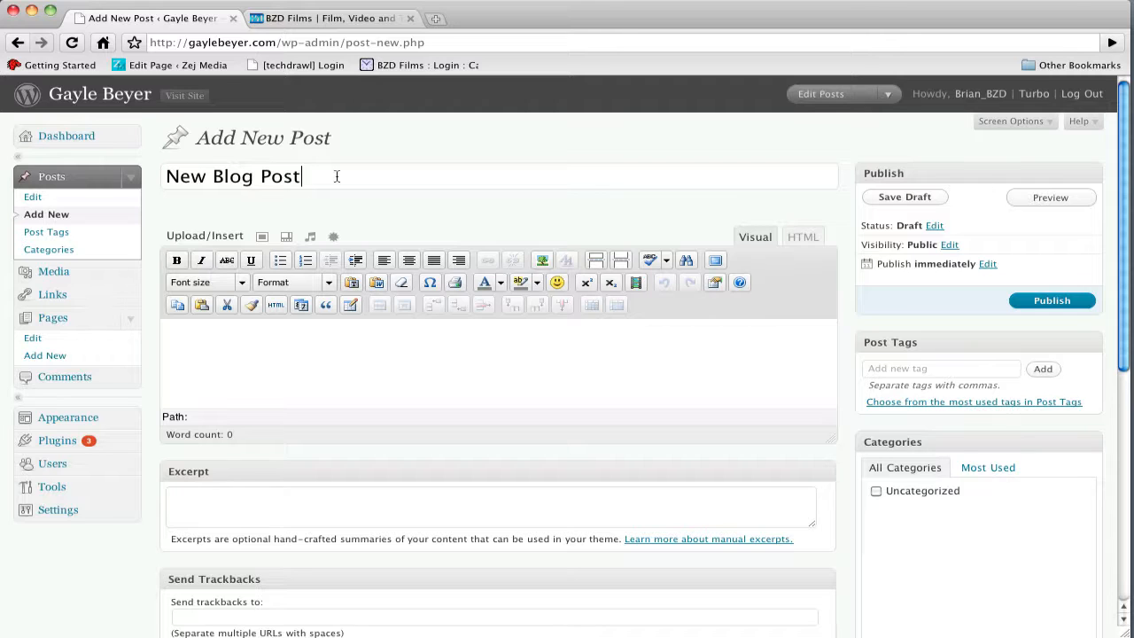
- Enlarge the post's content editor vertically and enter the opening line "This post will be about:"
left_click(330, 393)
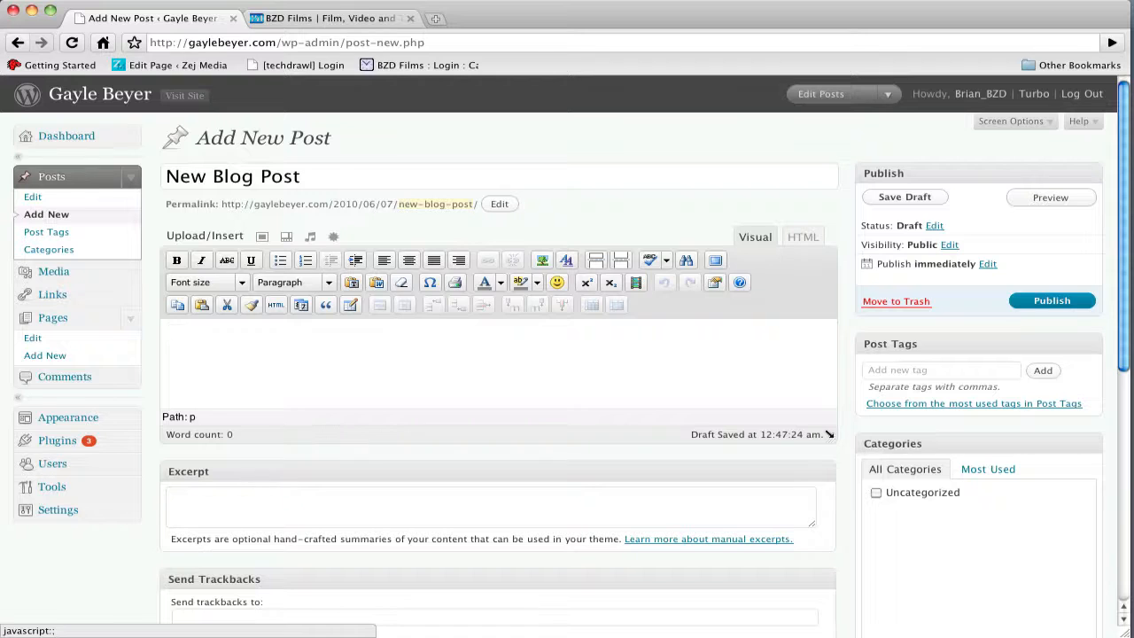
left_click_drag(829, 434, 827, 588)
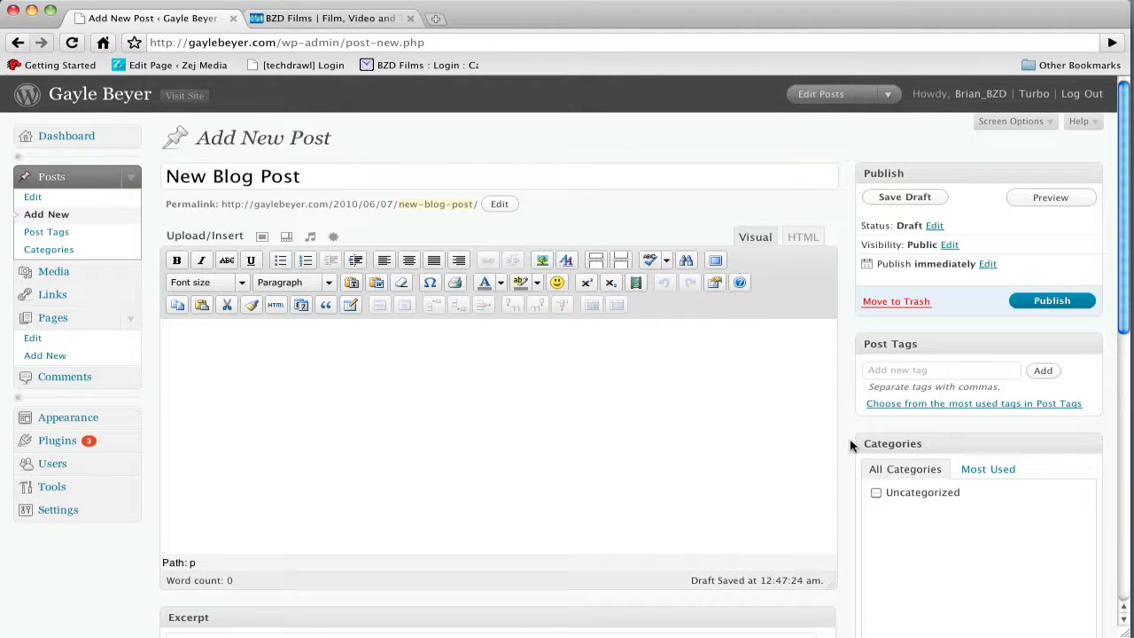
left_click(653, 419)
type("This post will be about:")
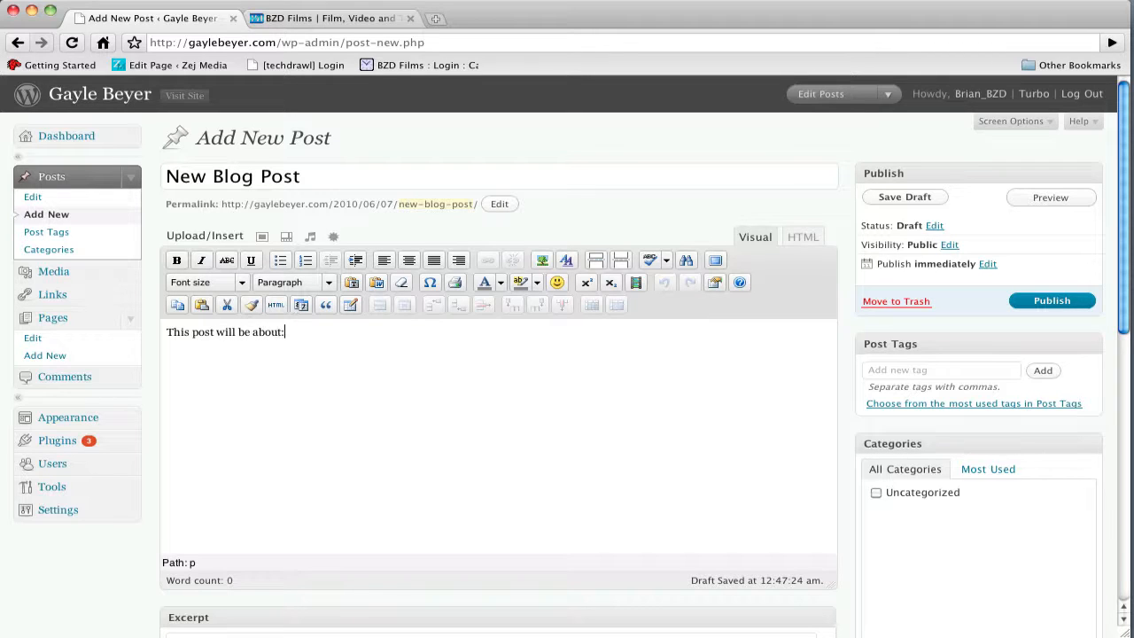
- Add a line "Header 2" formatted as Heading 2, followed by the paragraph "Some more text for my post."
key("Return")
type("Header 2")
left_click(328, 281)
left_click(328, 282)
left_click(328, 282)
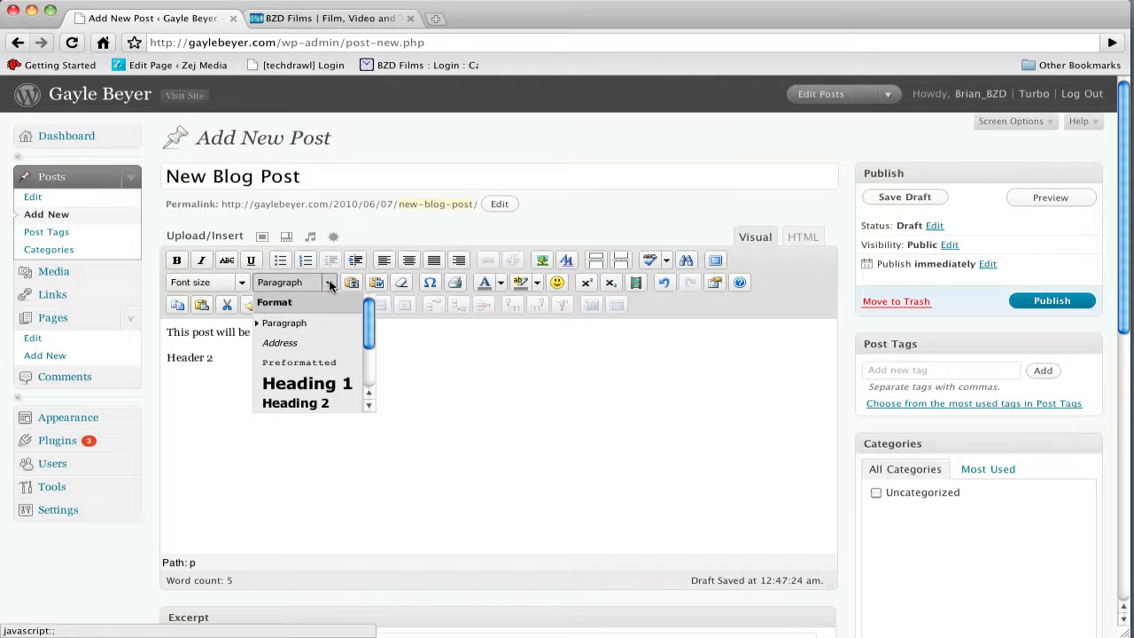
left_click(323, 405)
left_click(265, 373)
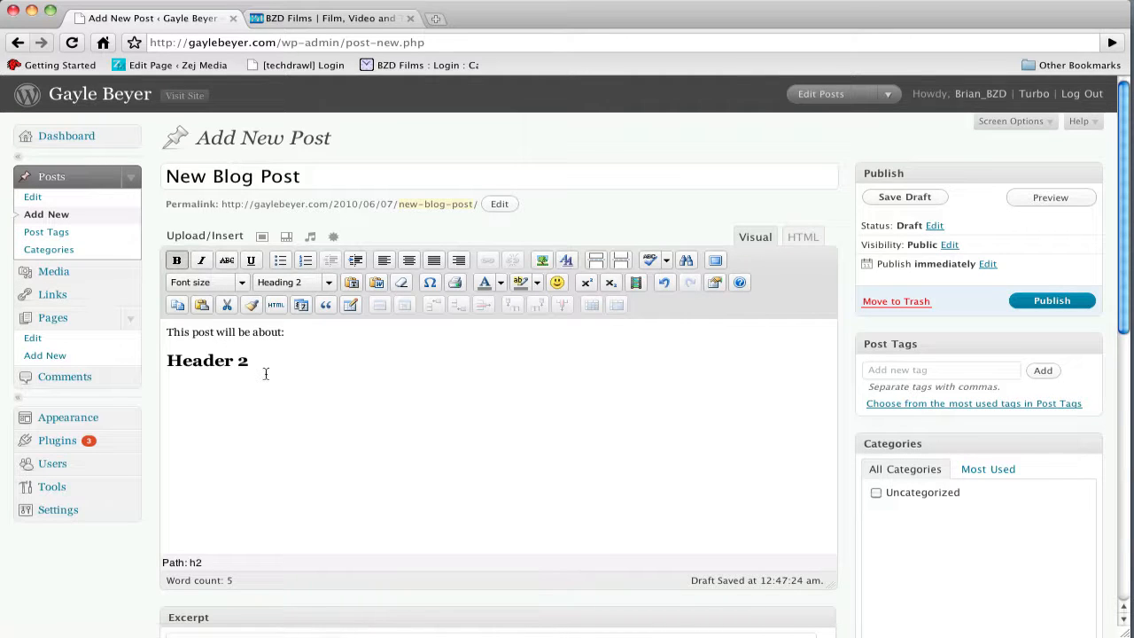
key("Return")
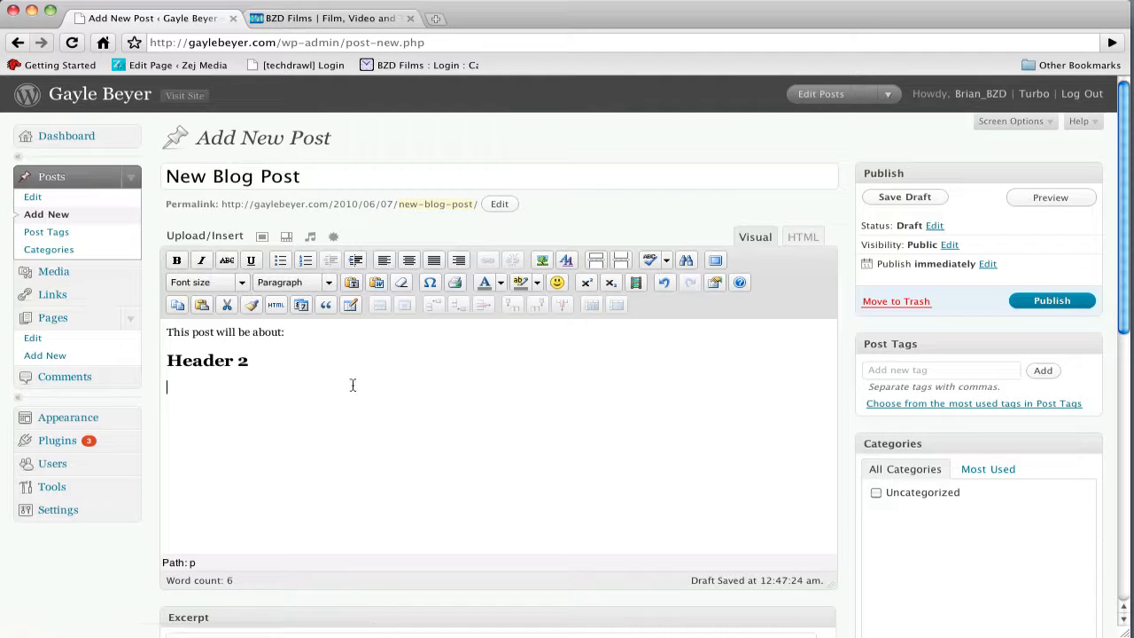
type("Some more text for my post.")
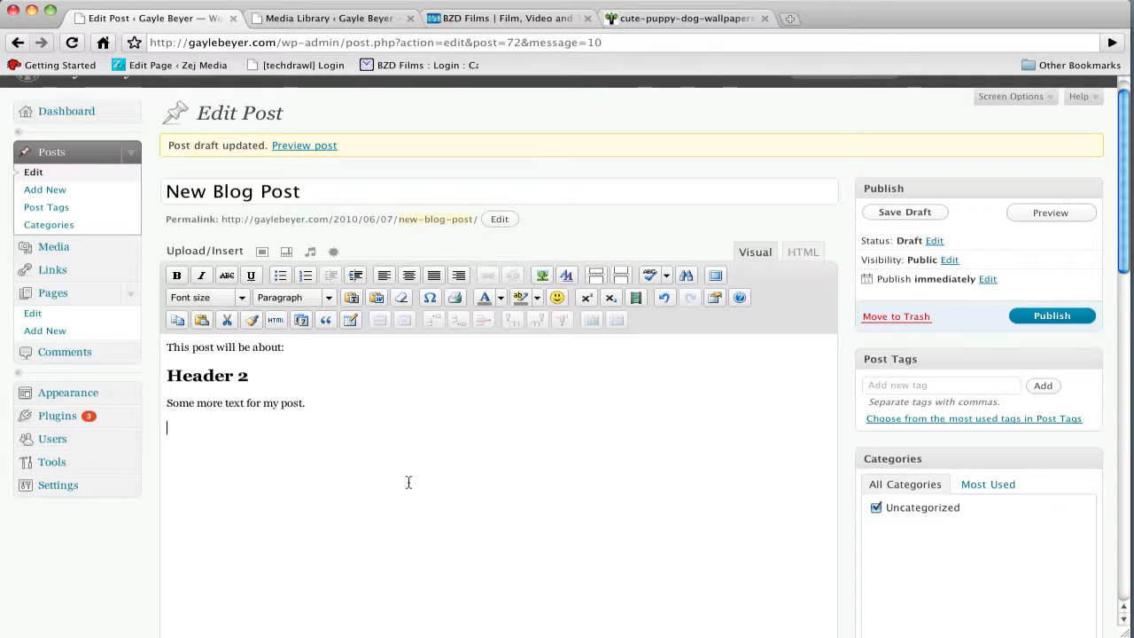
- Upload LivingRoomBefore.jpg from the BeforeAfter folder on the computer as an image for the post, checking its dimensions first
left_click(262, 254)
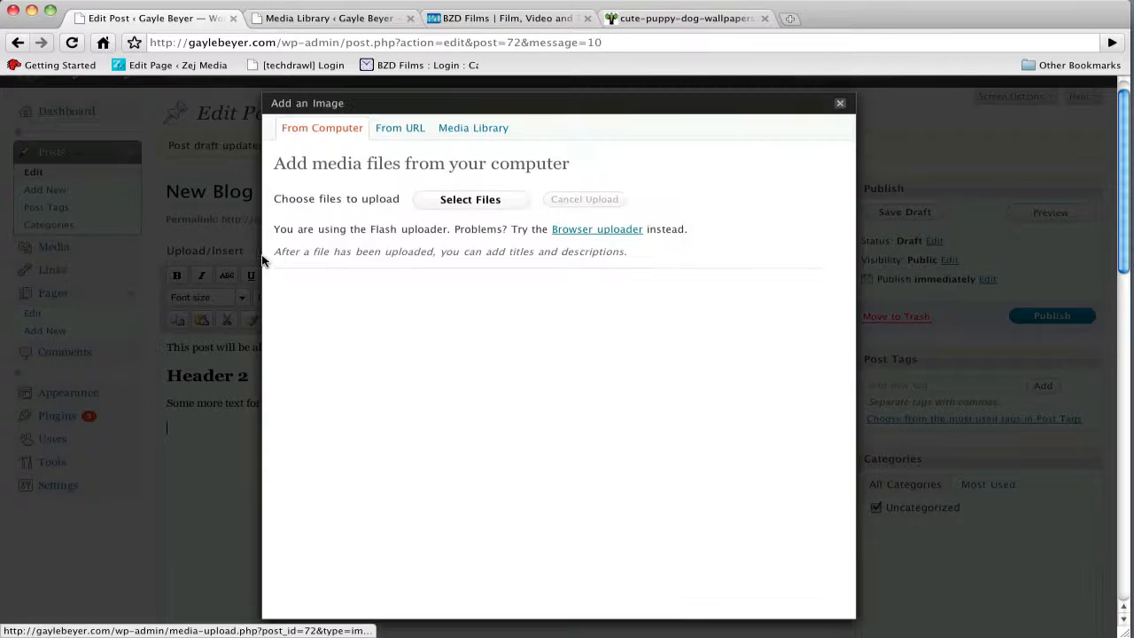
left_click(440, 201)
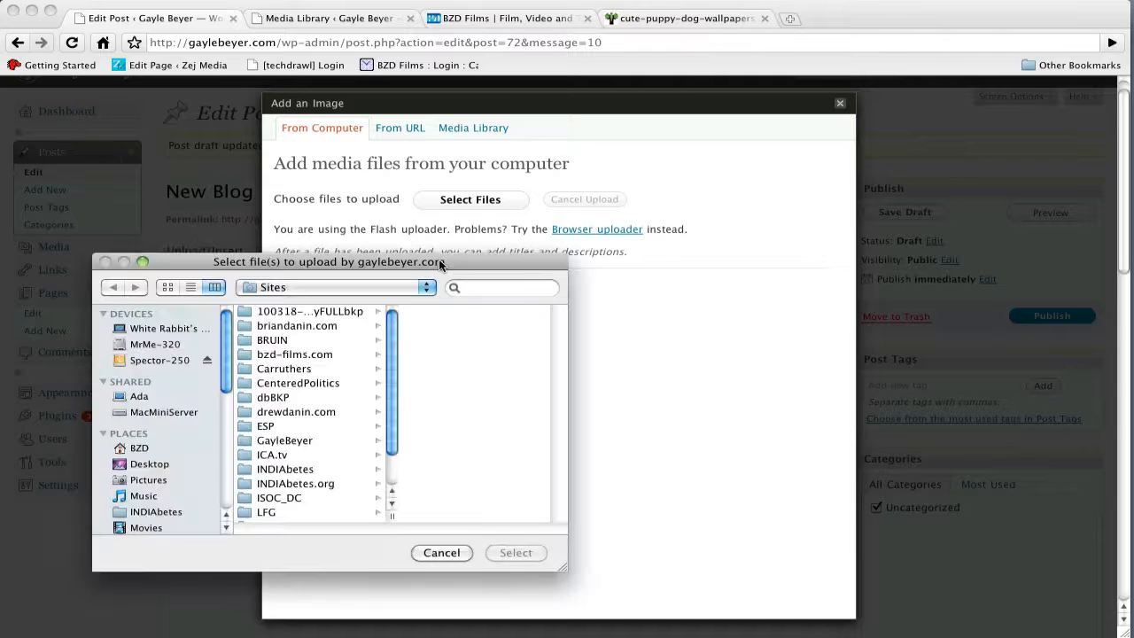
left_click_drag(438, 259, 583, 262)
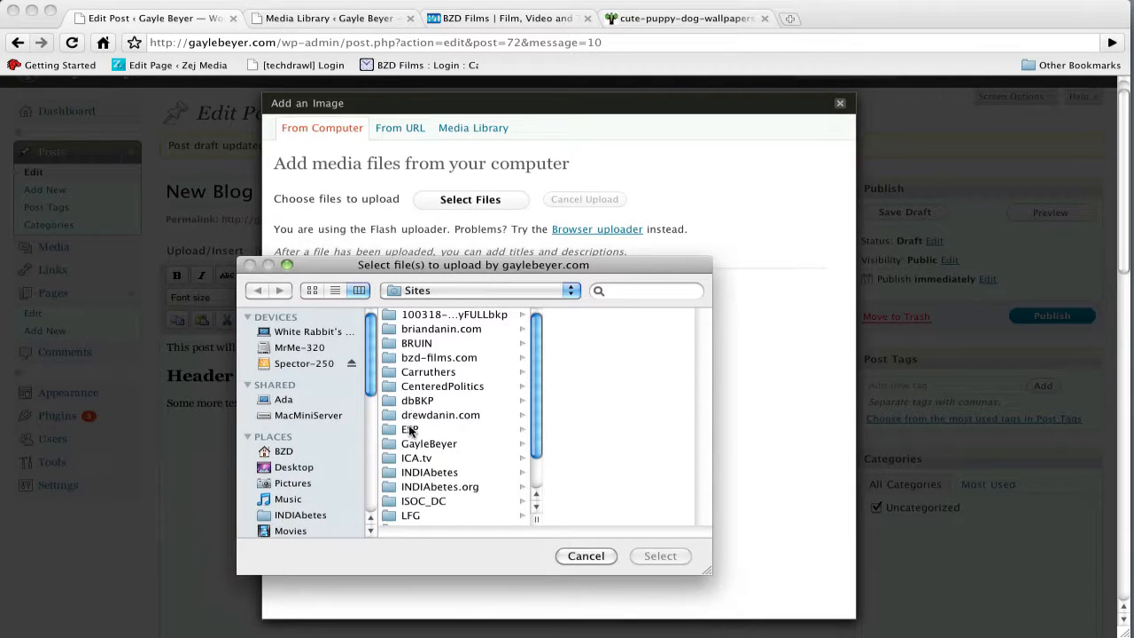
left_click_drag(0, 354, 617, 424)
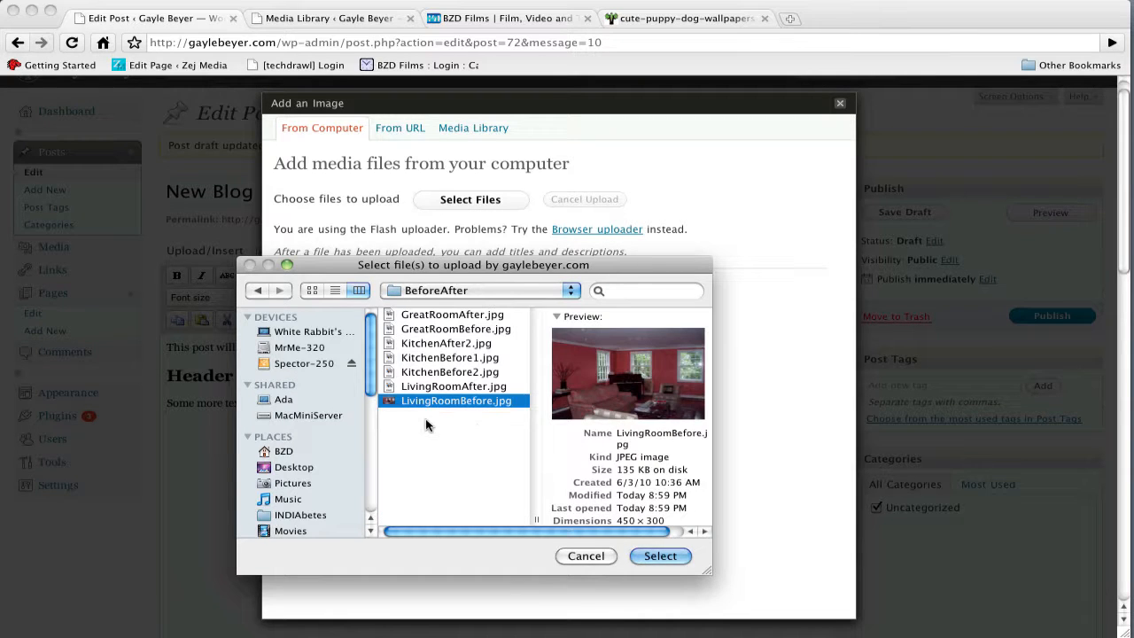
left_click(438, 282)
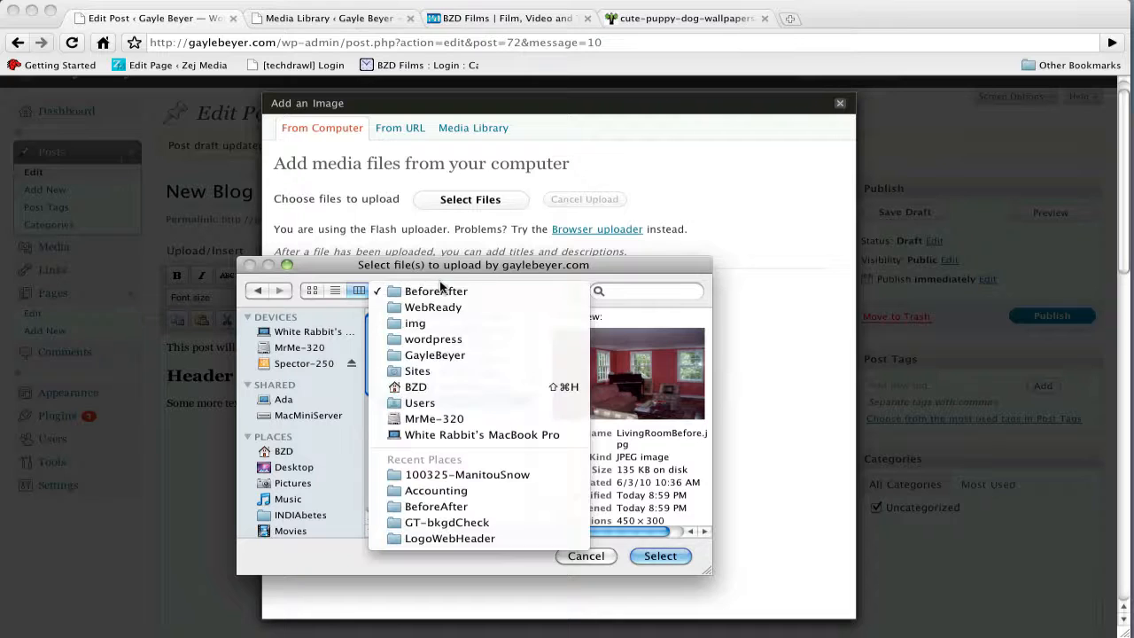
left_click(433, 293)
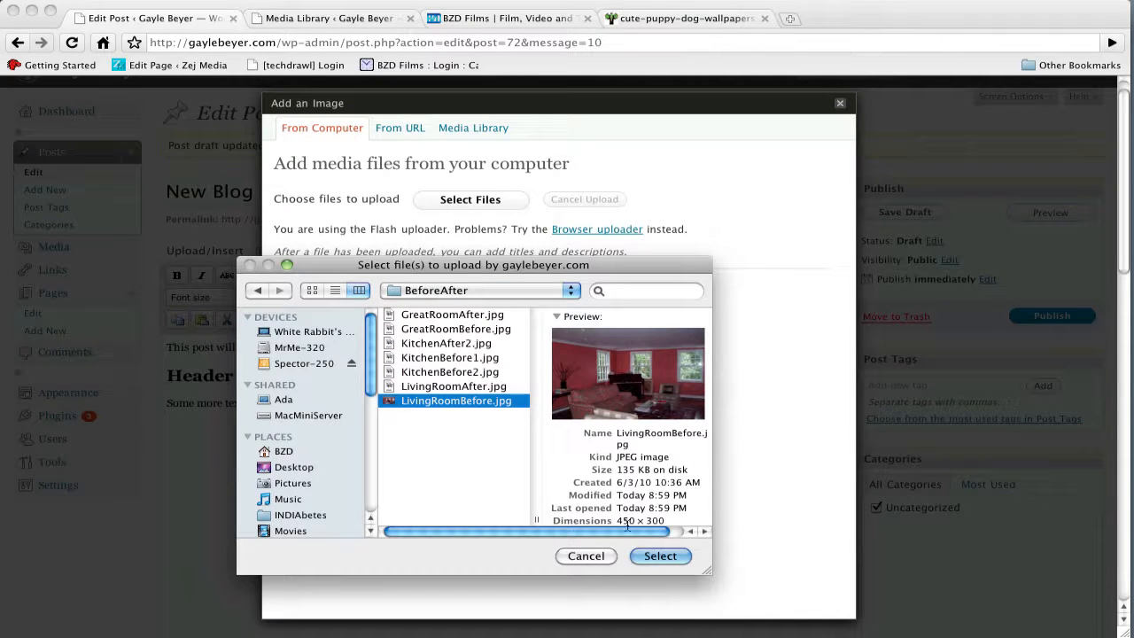
scroll(626, 525, "right", 2)
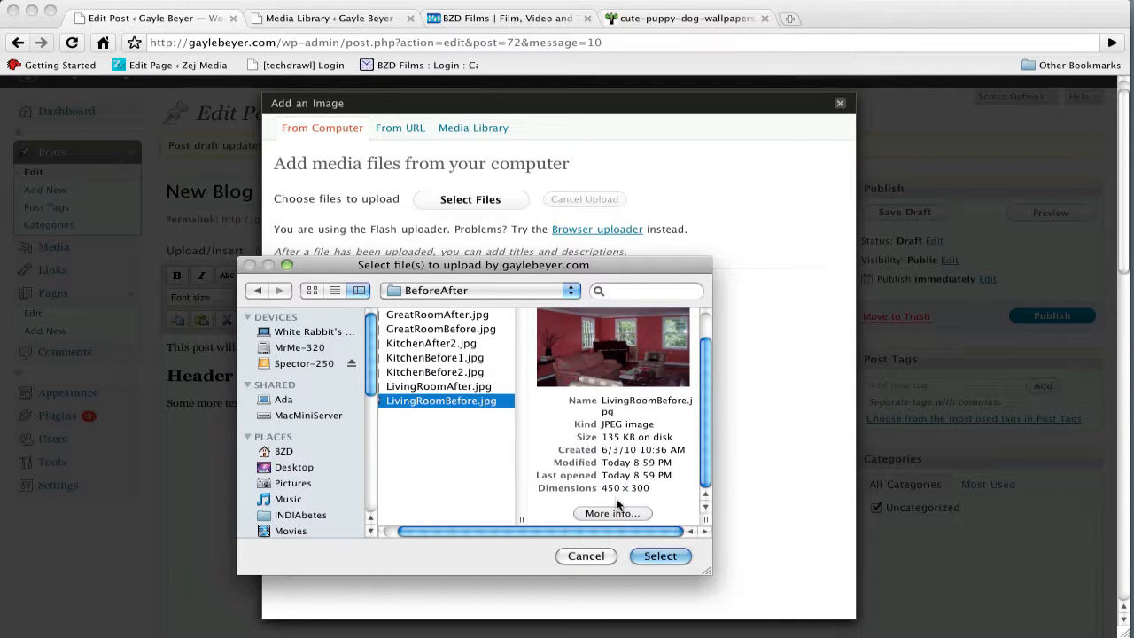
left_click_drag(602, 488, 637, 493)
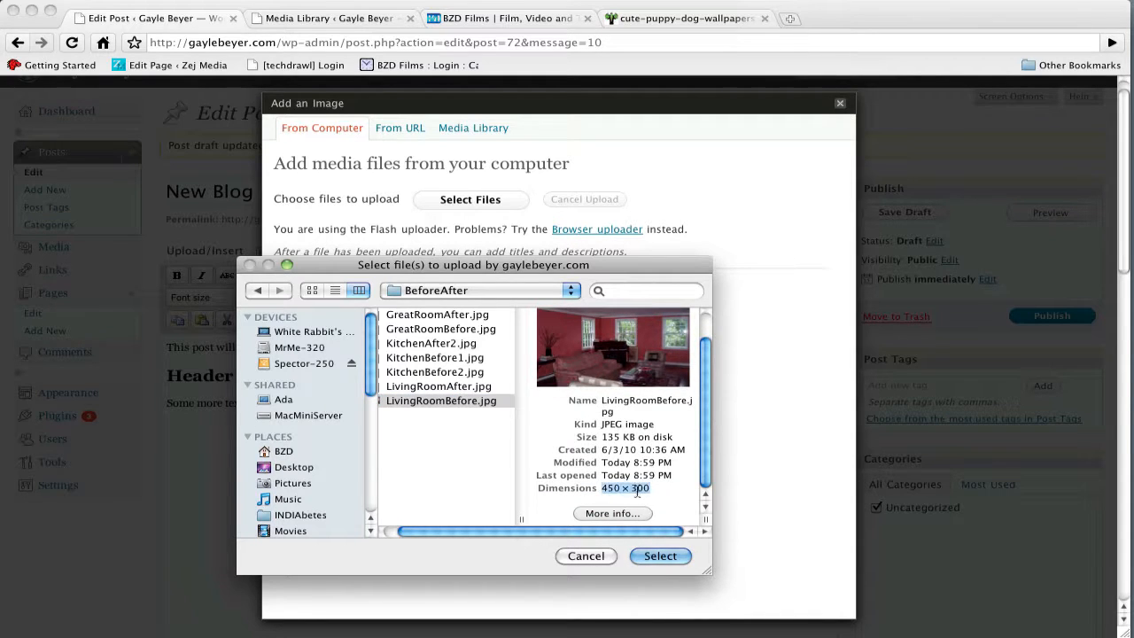
scroll(596, 398, "up", 2)
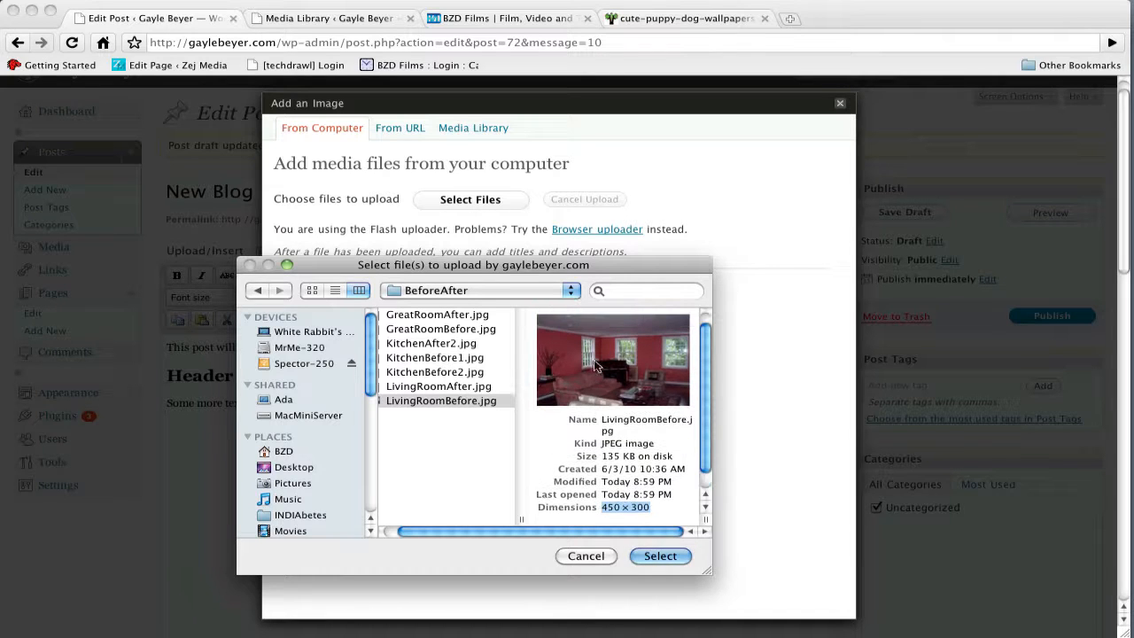
left_click(660, 556)
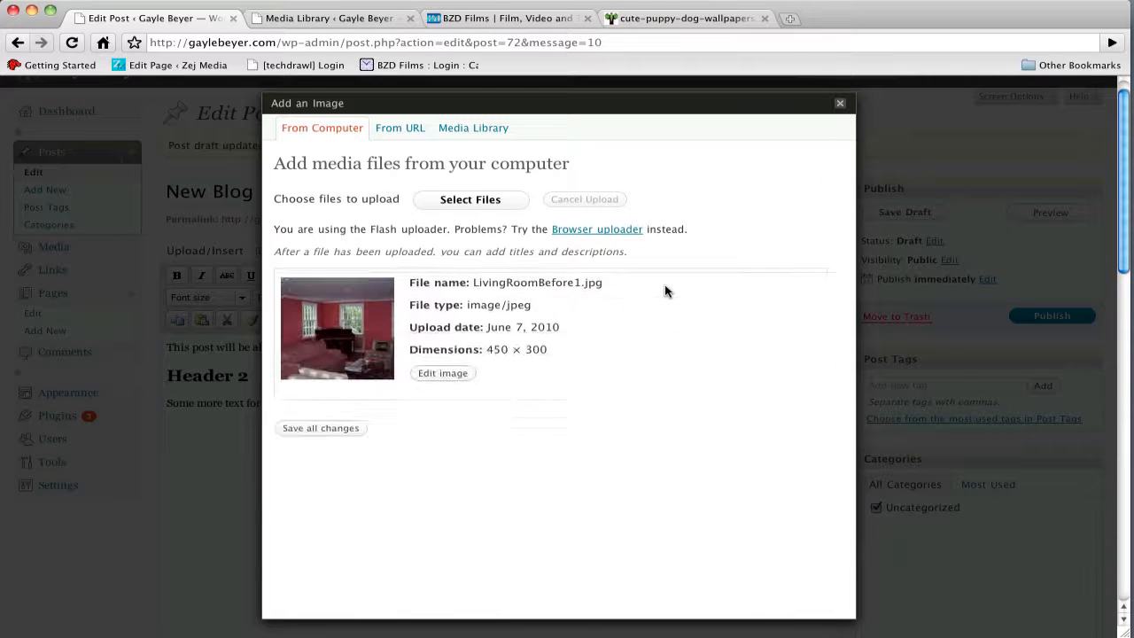
- Enter "Living Room Before" as both the alternate text and the caption of the uploaded living room image
scroll(401, 395, "down", 3)
left_click(430, 356)
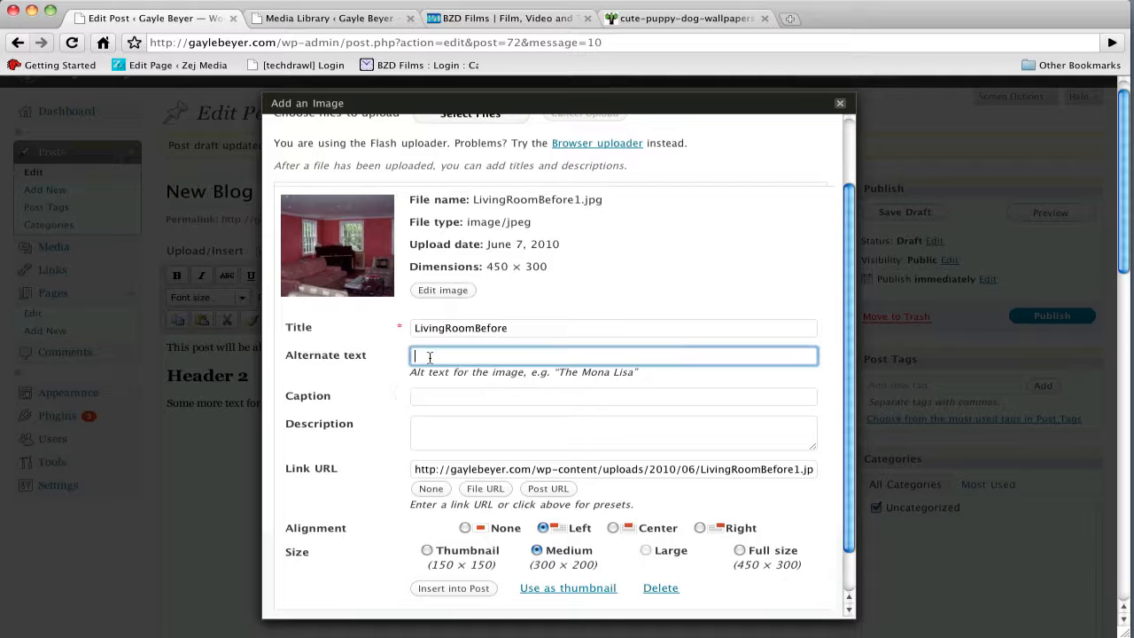
type("Living Room Before")
scroll(328, 443, "down", 1)
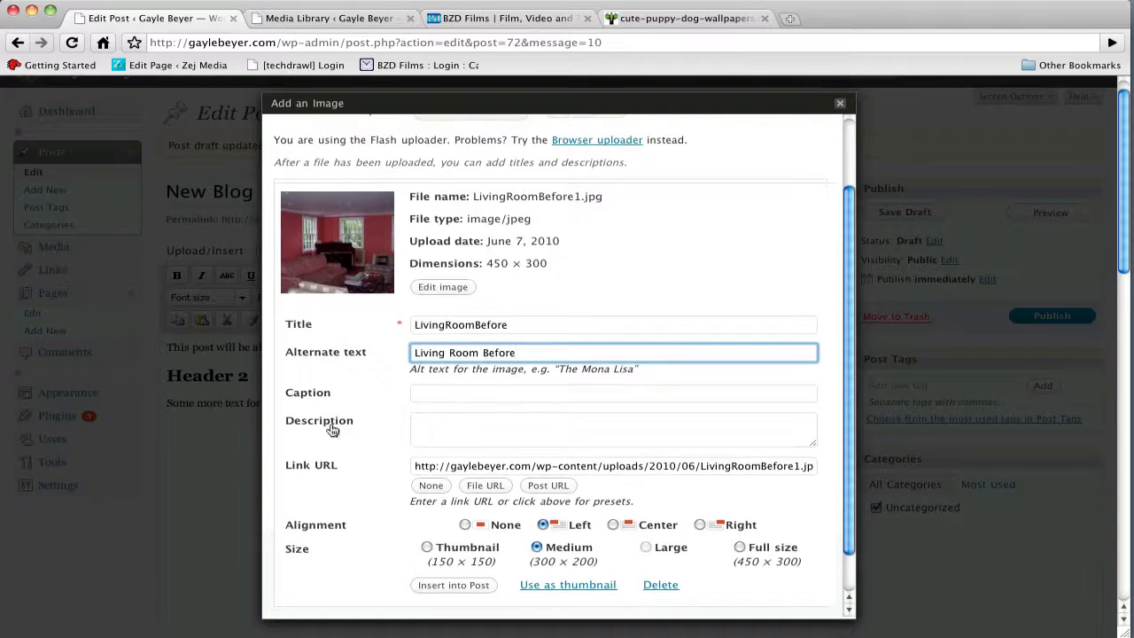
triple_click(438, 350)
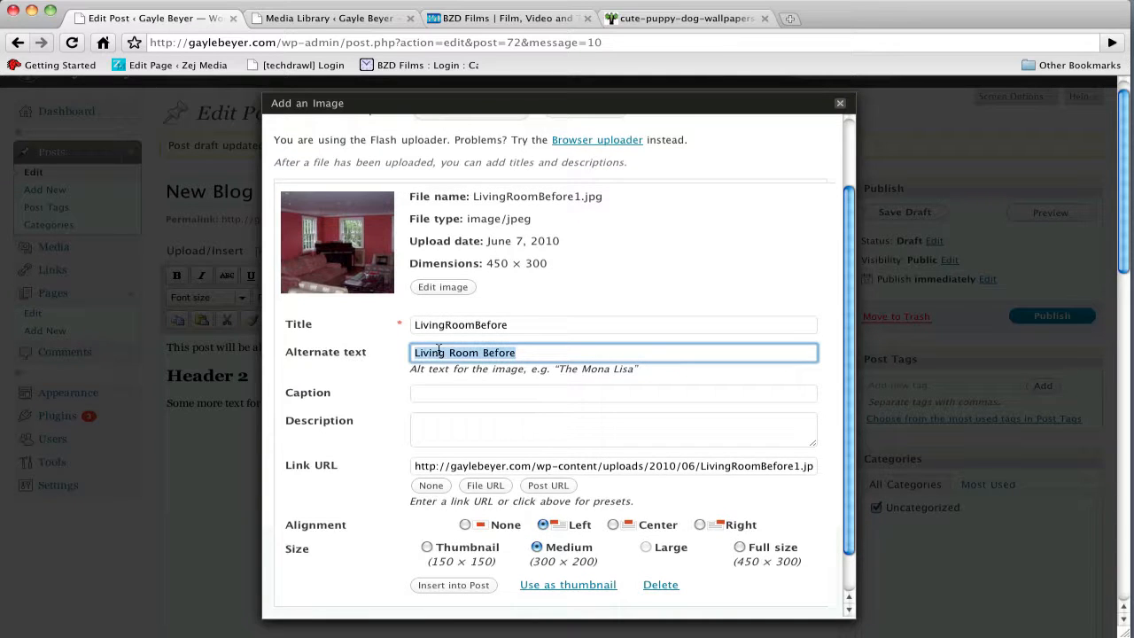
key("super+c")
left_click(449, 396)
key("super+v")
left_click(443, 420)
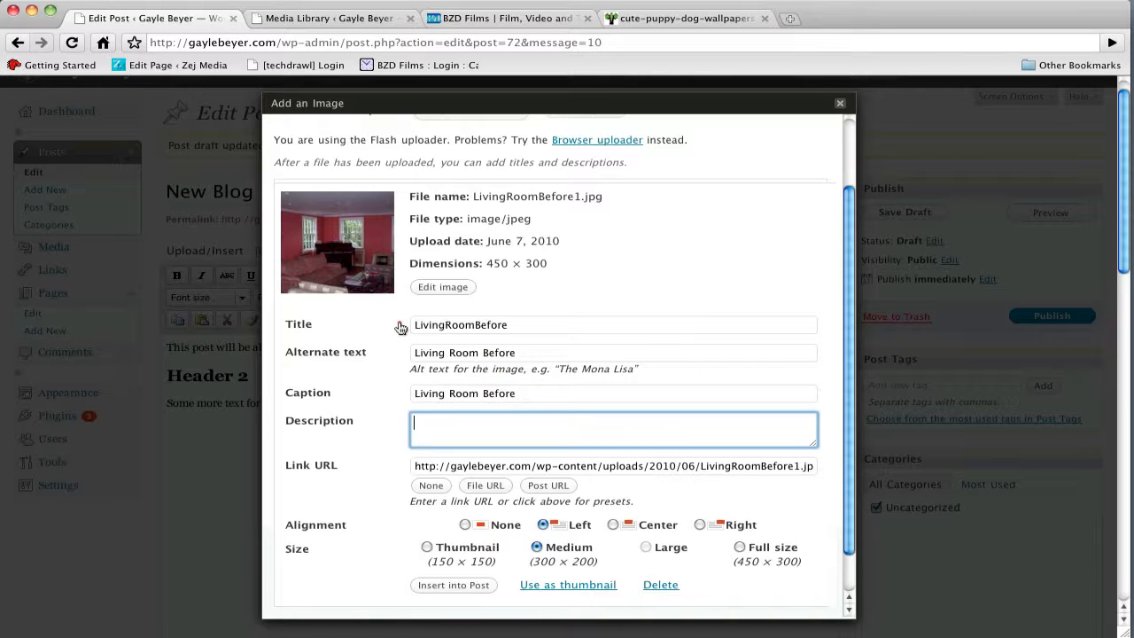
- Insert the living room image into the post at full size (450 × 300), keeping its left alignment
scroll(434, 460, "down", 2)
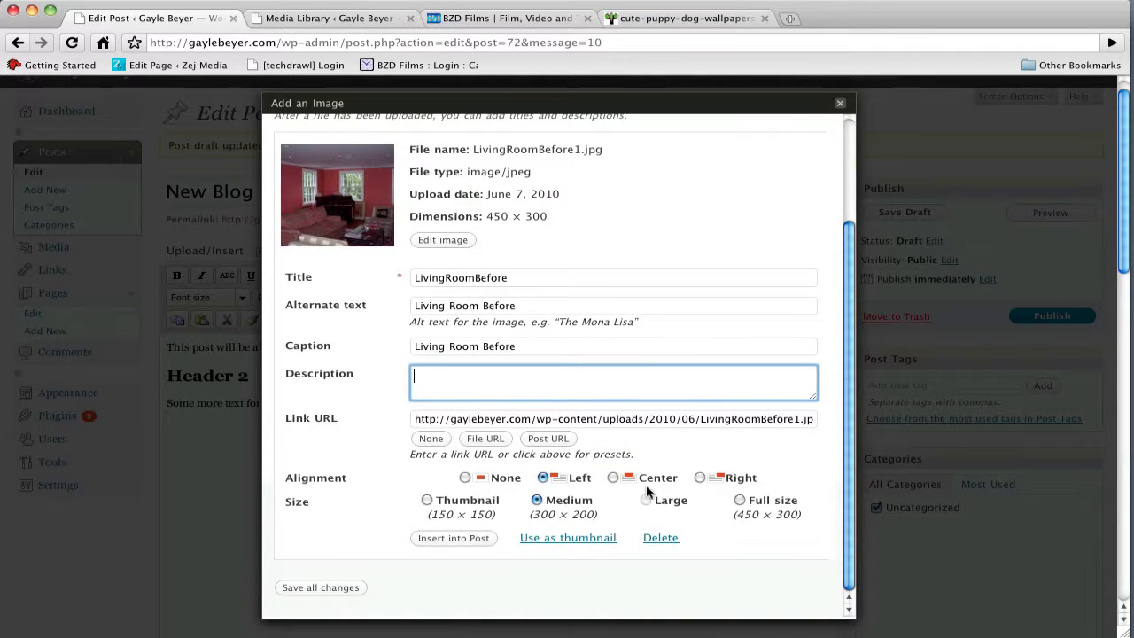
left_click(741, 500)
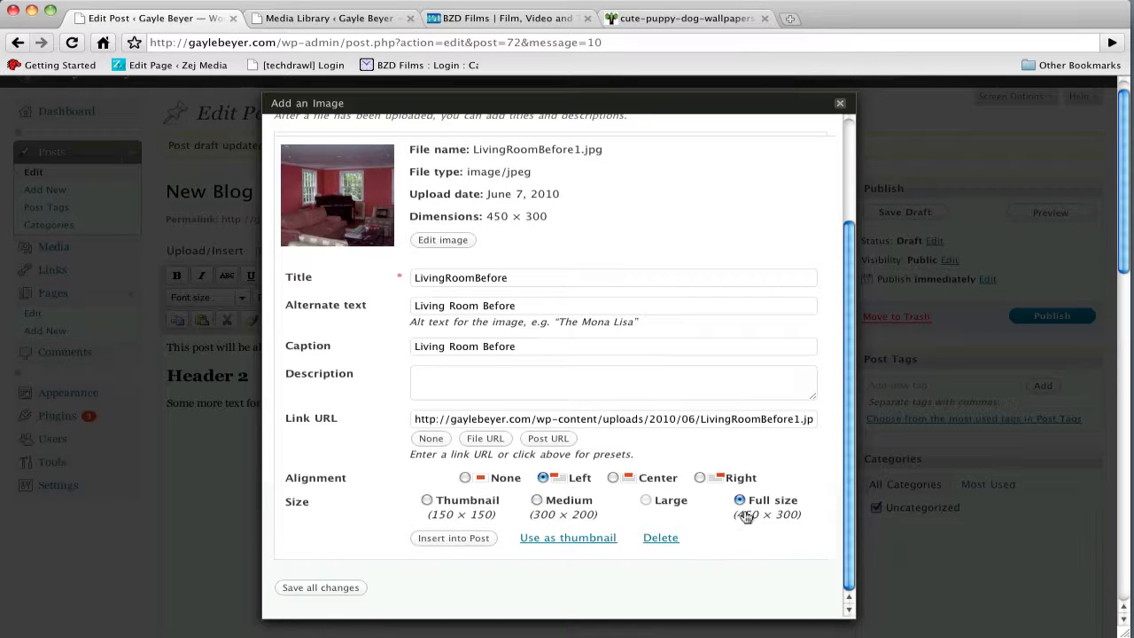
left_click(453, 541)
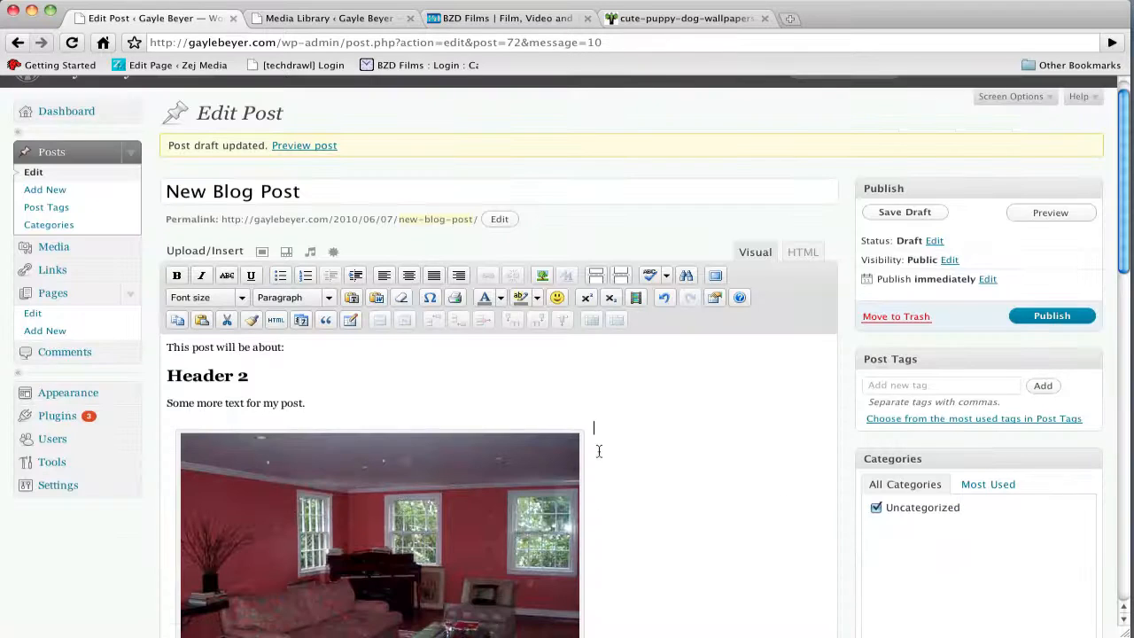
scroll(598, 450, "down", 5)
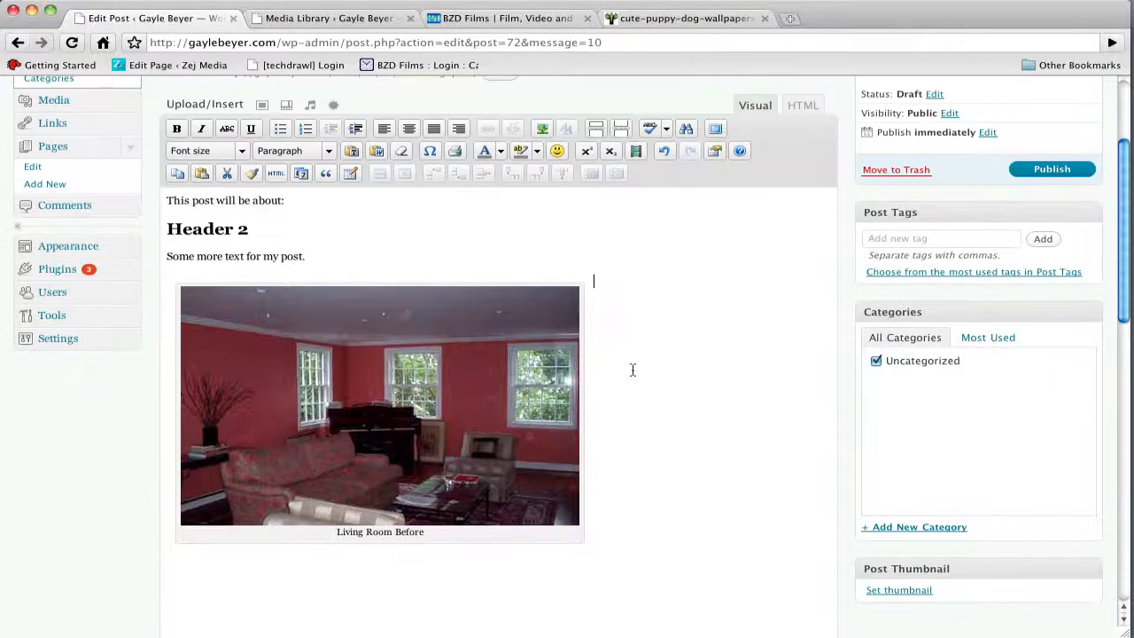
- Save the draft and preview the post, looking over the image, its caption and the spacing above it
scroll(632, 370, "up", 6)
left_click(901, 237)
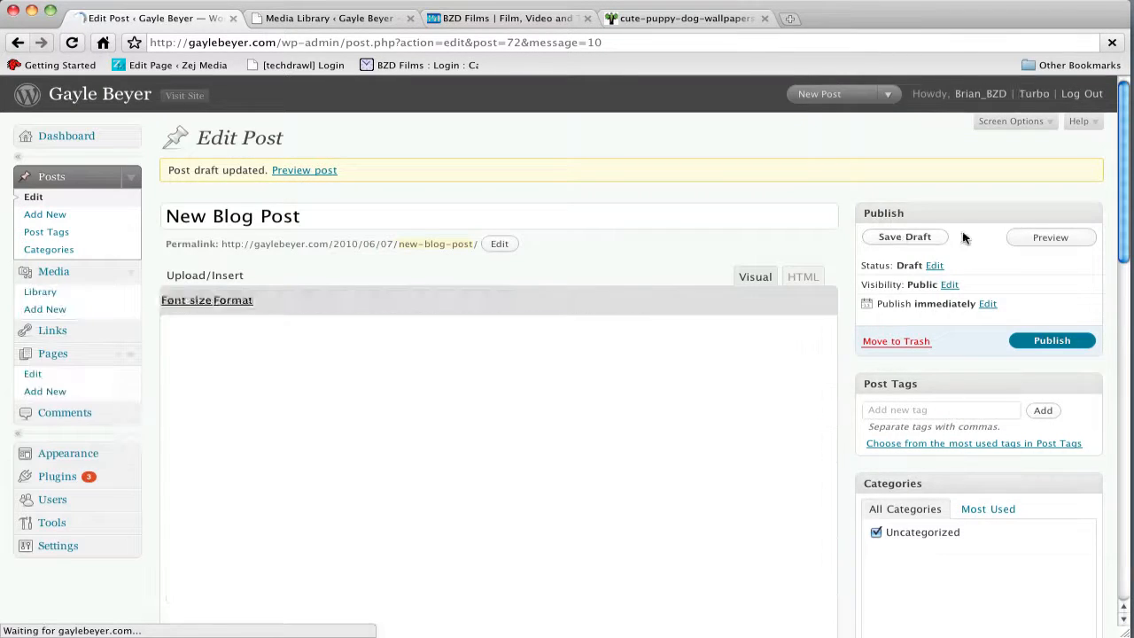
left_click(1050, 238)
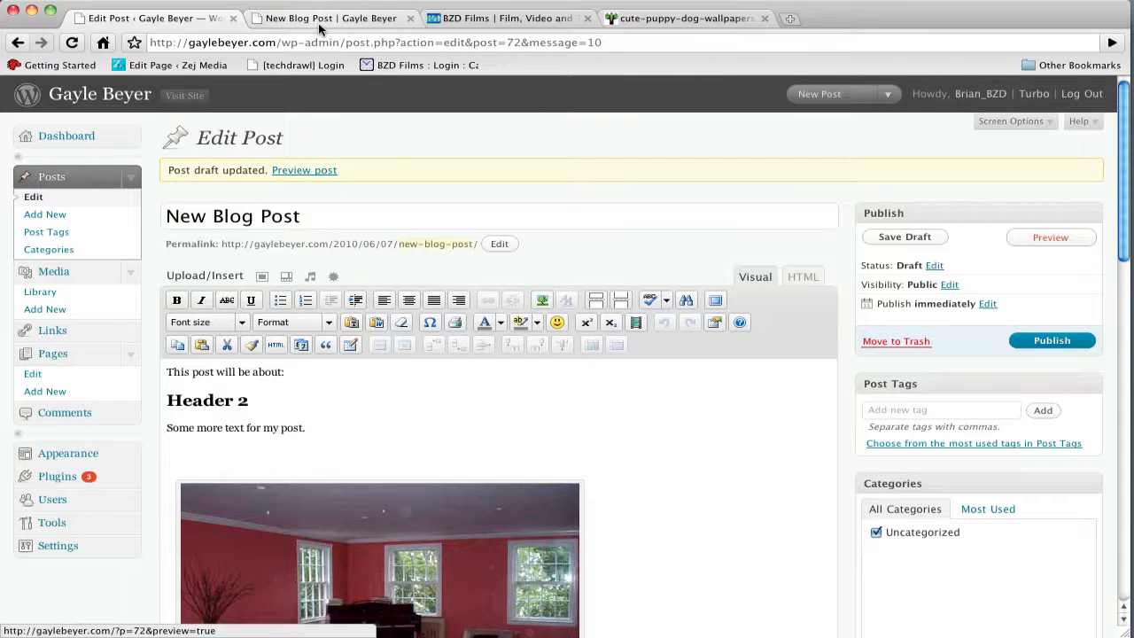
left_click(319, 21)
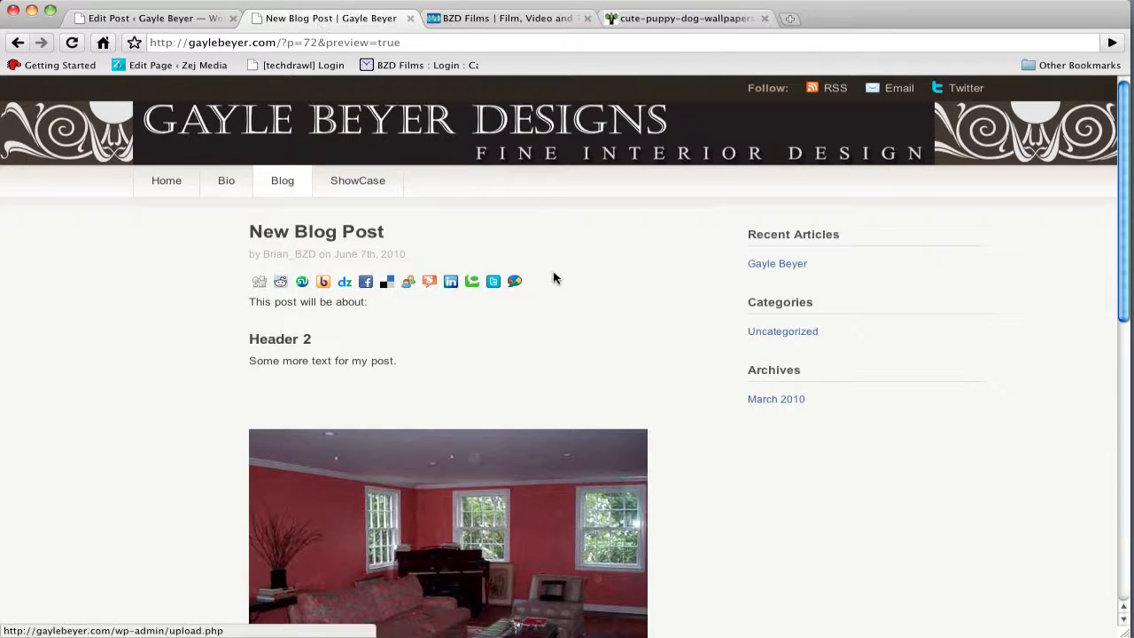
scroll(558, 274, "down", 5)
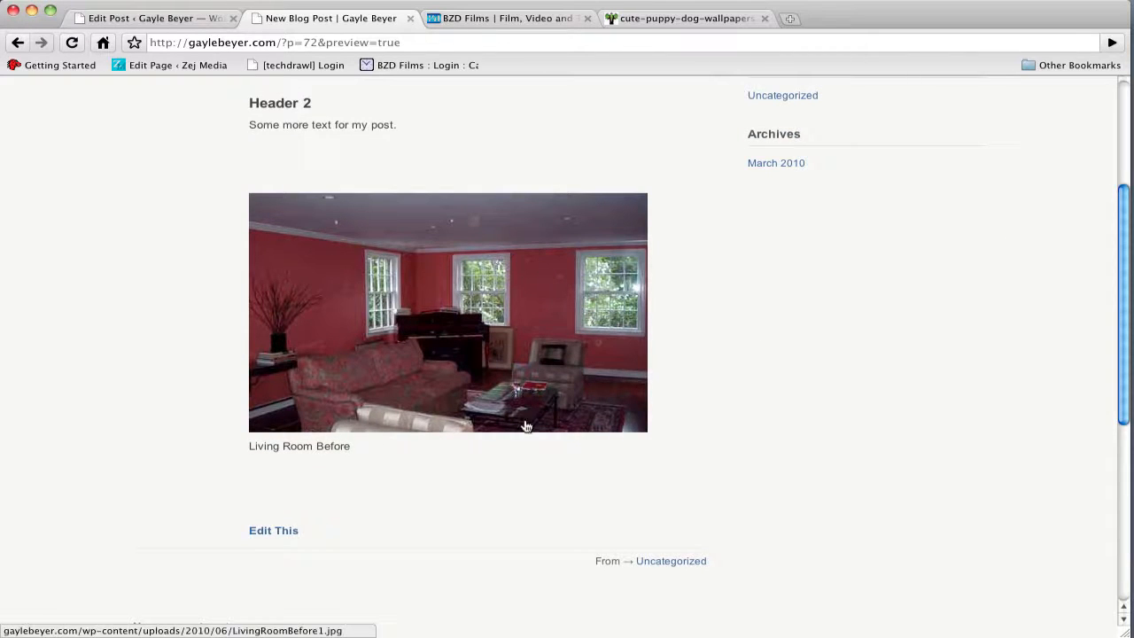
scroll(249, 211, "up", 1)
scroll(247, 209, "up", 2)
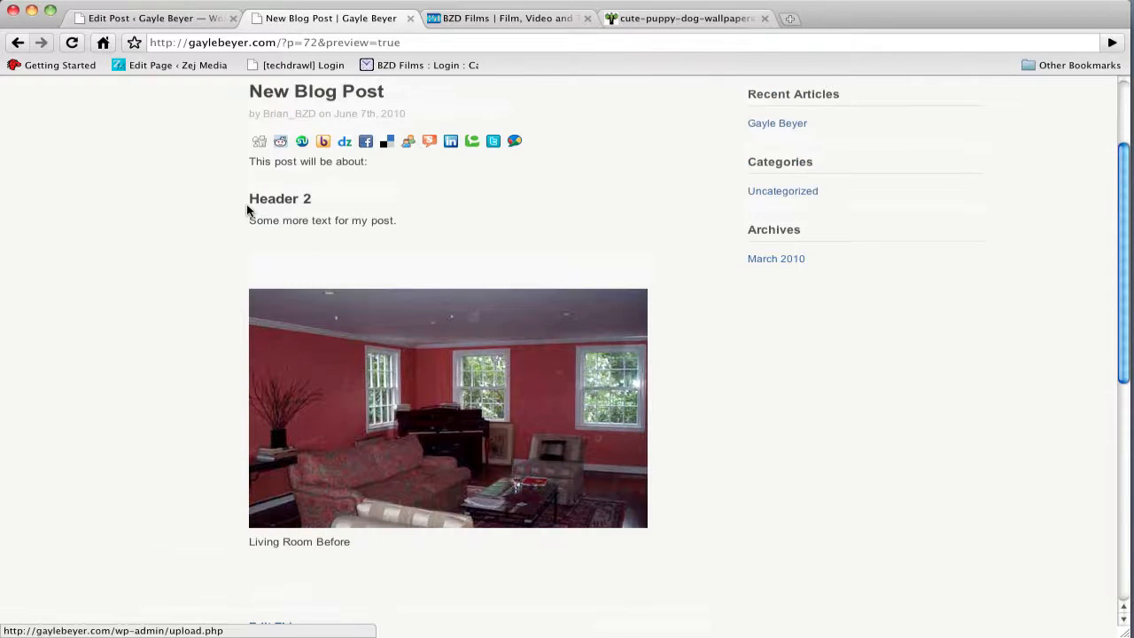
- Return to the post editor and remove the empty space between "Some more text for my post." and the image
left_click(169, 21)
left_click(279, 451)
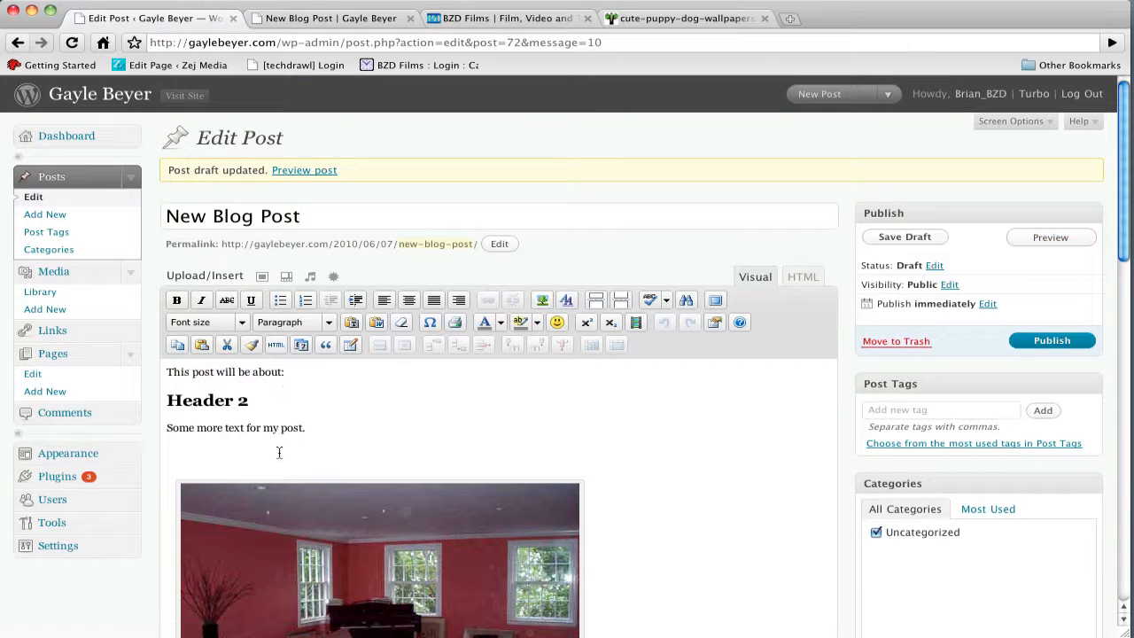
key("BackSpace")
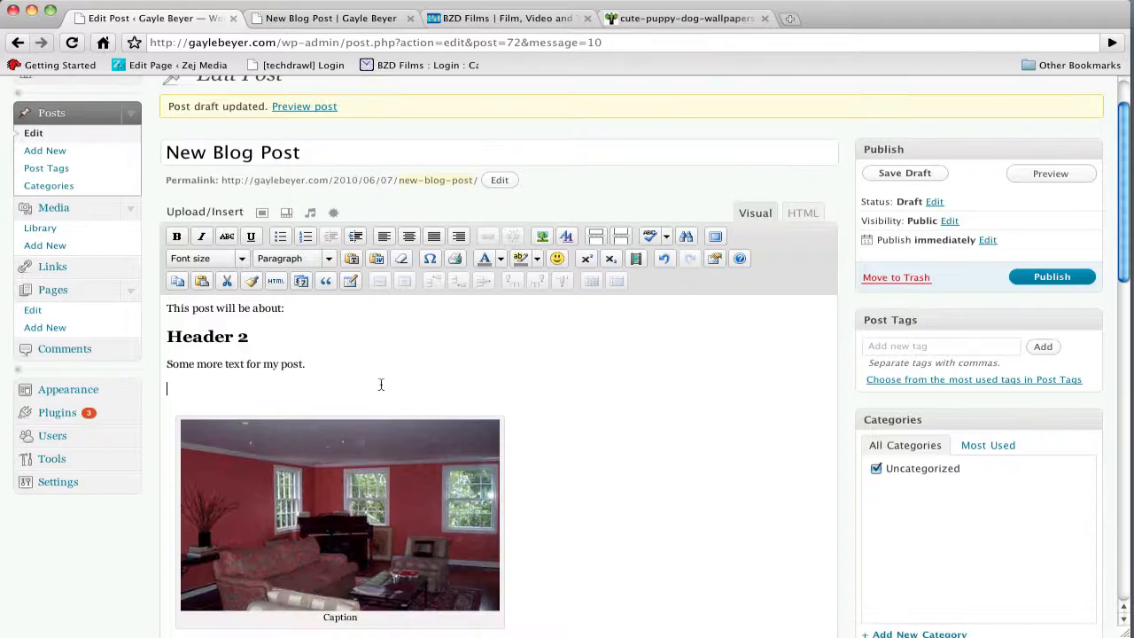
key("BackSpace")
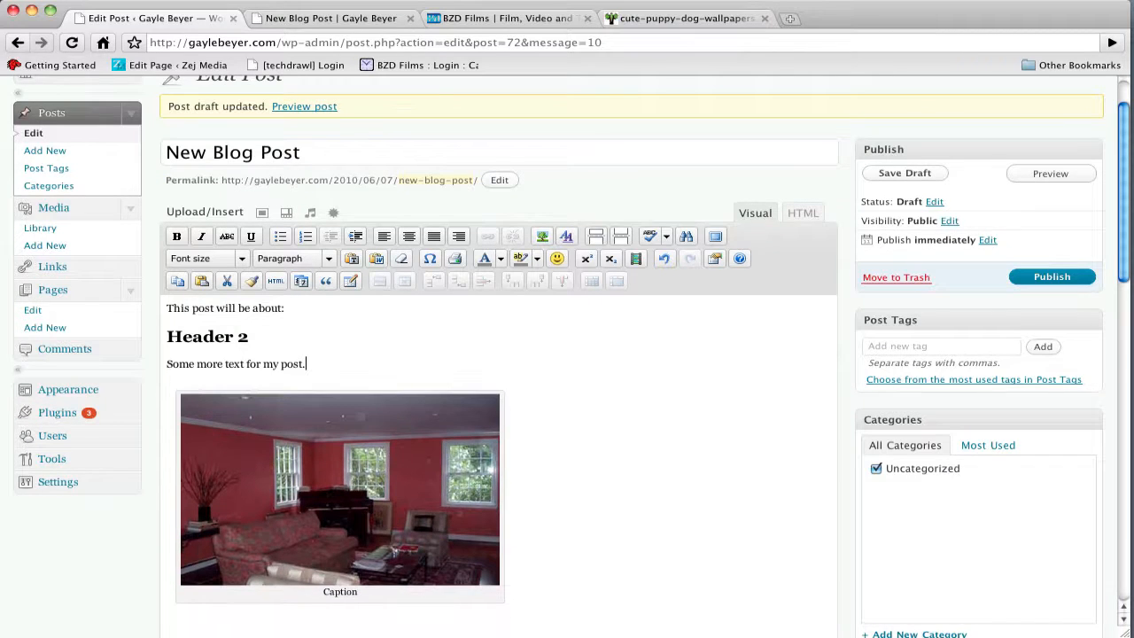
- Add the text "Text Beside Photo?" to the right of the living room image in the post
scroll(584, 388, "down", 1)
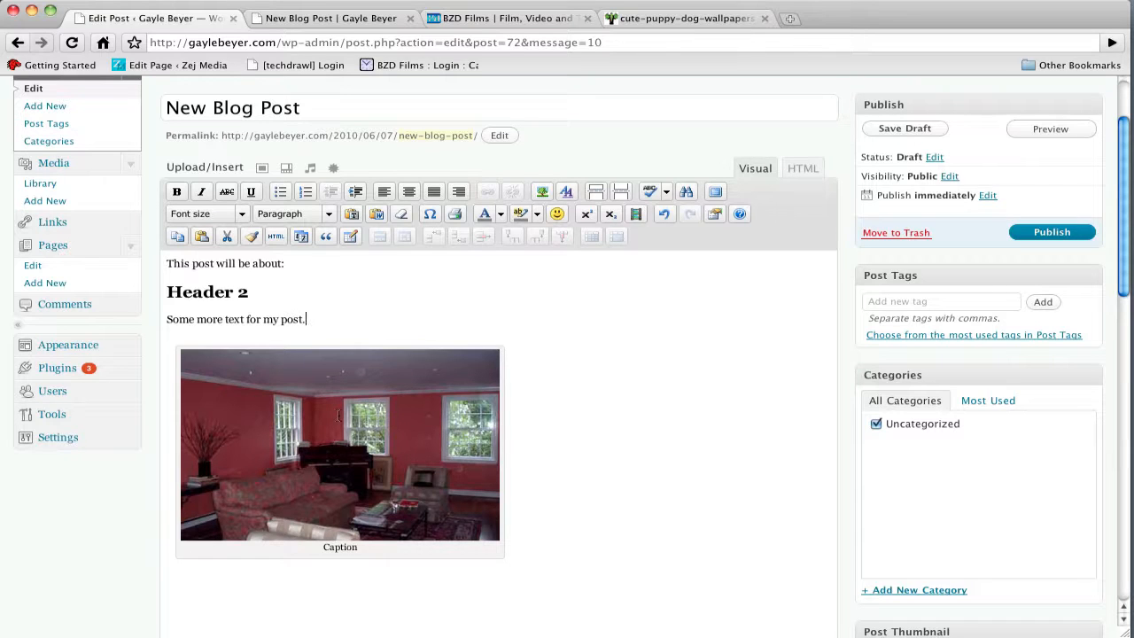
left_click(578, 361)
type("Text Beside Photo?")
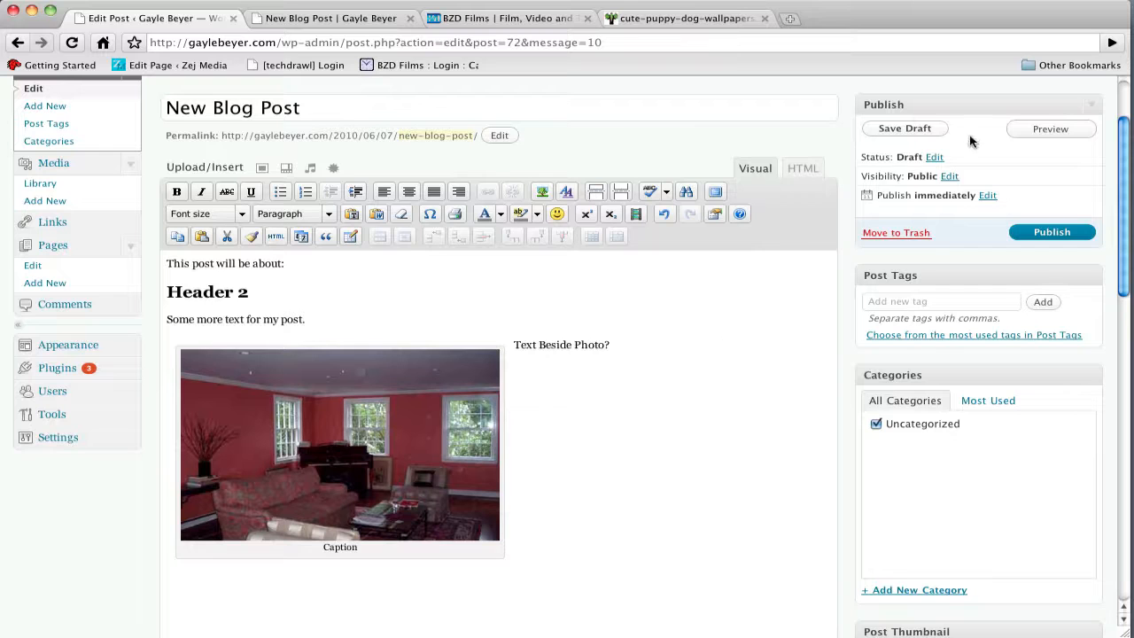
- Preview the post and check where "Text Beside Photo?" sits relative to the image
left_click(1045, 133)
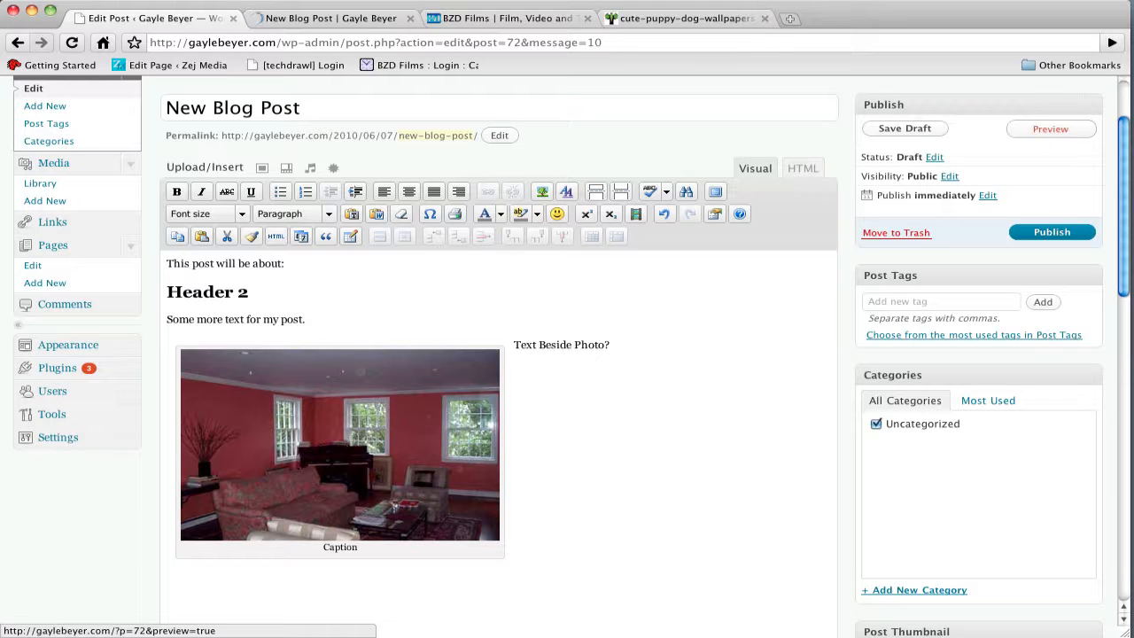
left_click(299, 18)
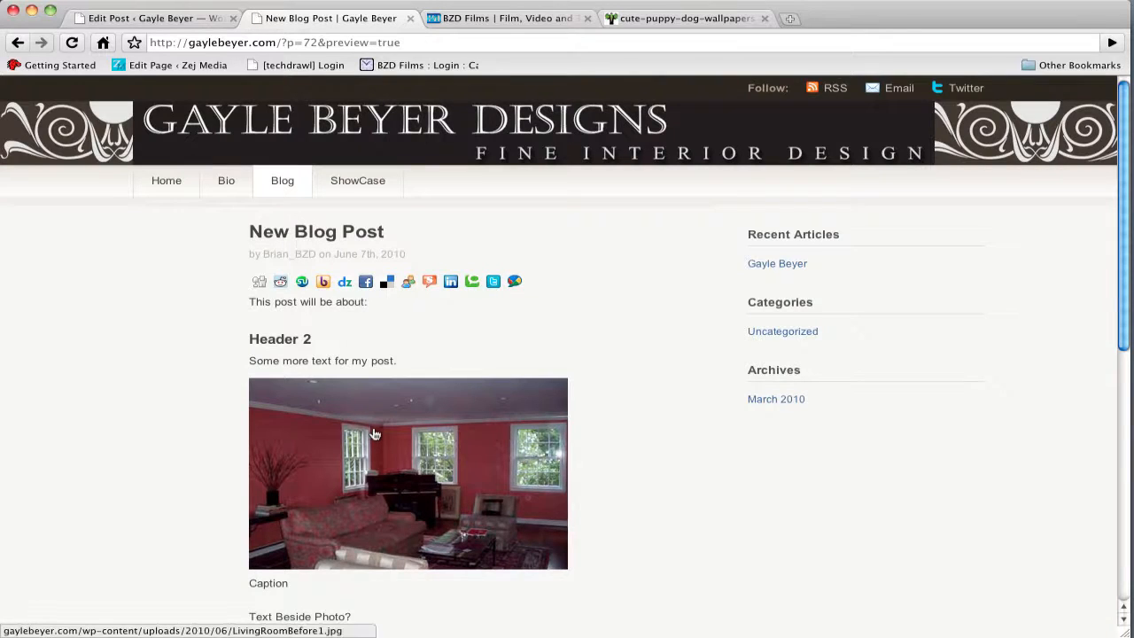
scroll(376, 434, "down", 1)
left_click_drag(254, 601, 344, 600)
scroll(351, 599, "down", 4)
- Back in the post editor, scale the living room image to 70% and remove its caption
left_click(156, 18)
scroll(467, 340, "down", 3)
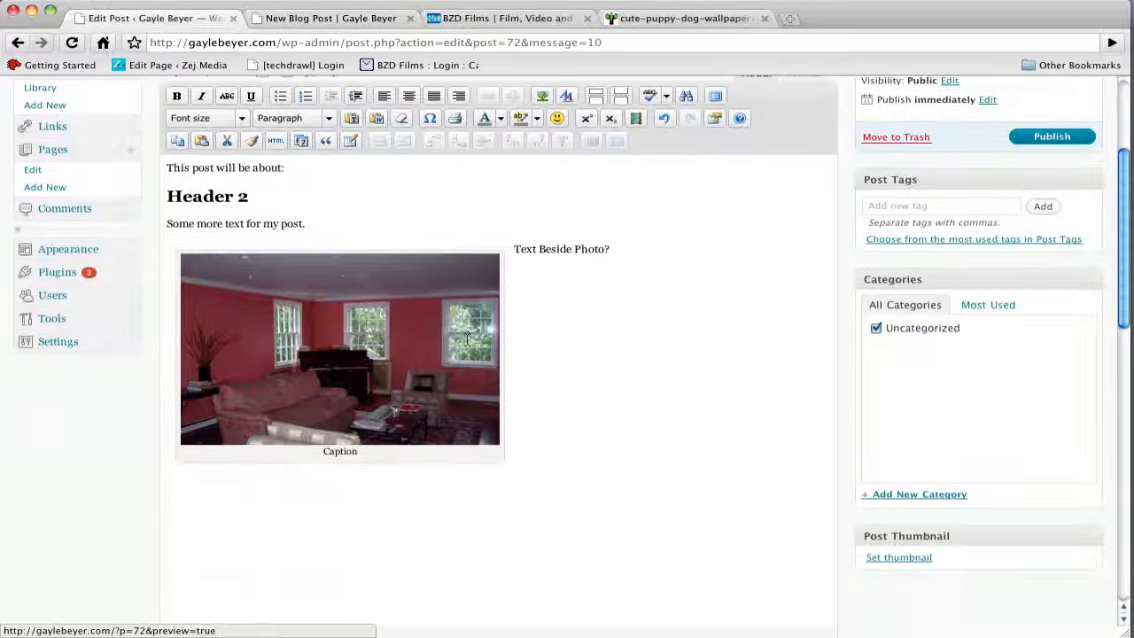
left_click(355, 328)
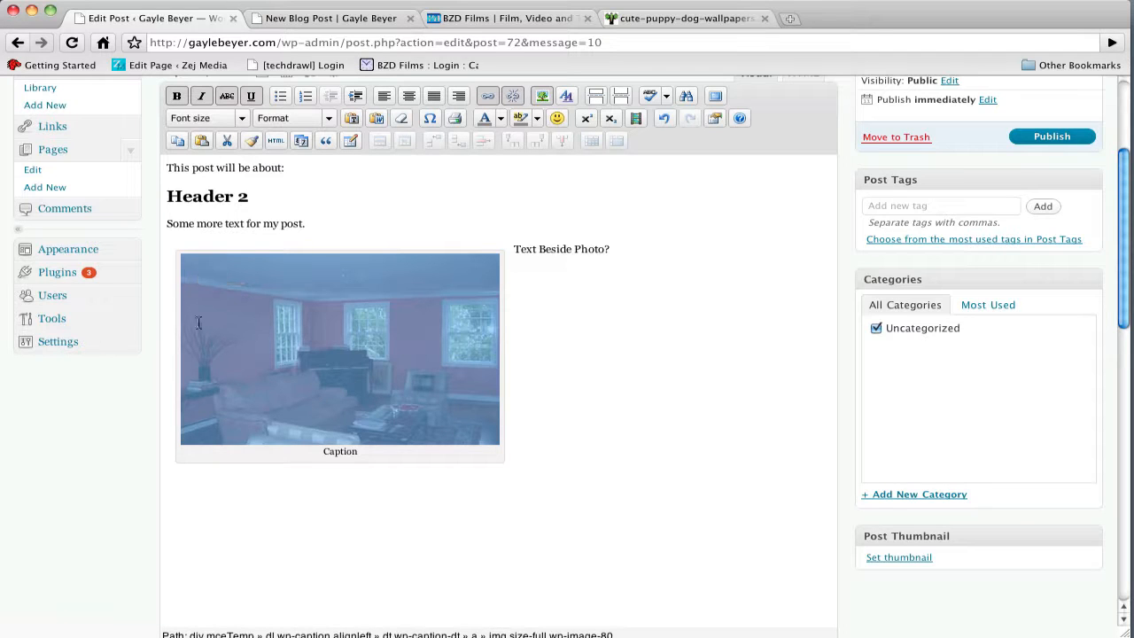
left_click(200, 275)
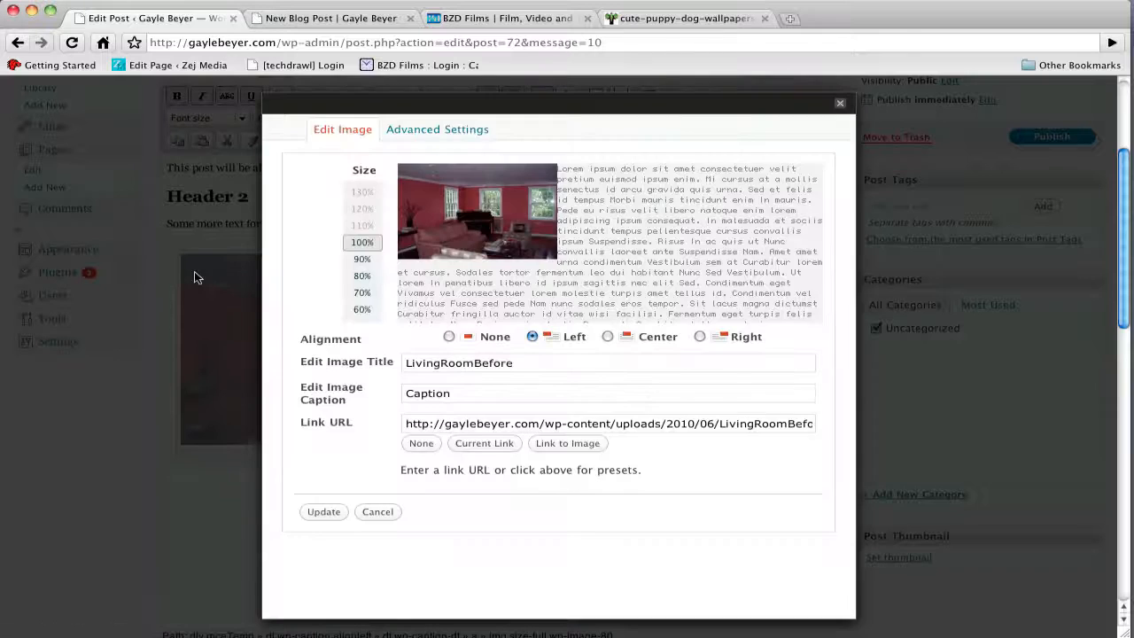
left_click(372, 293)
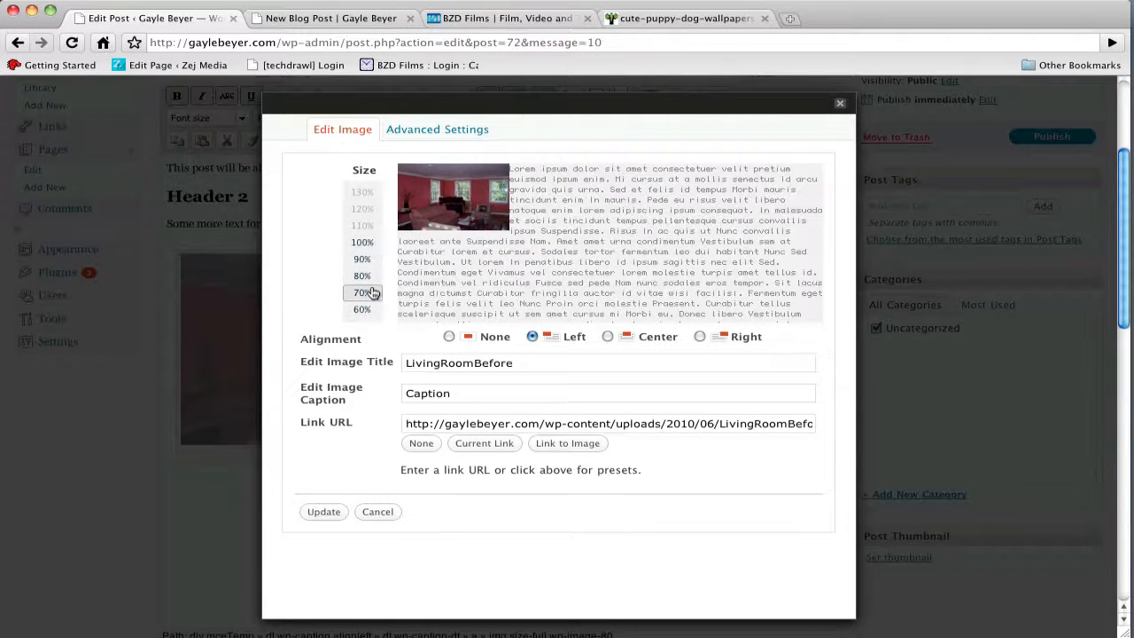
double_click(477, 396)
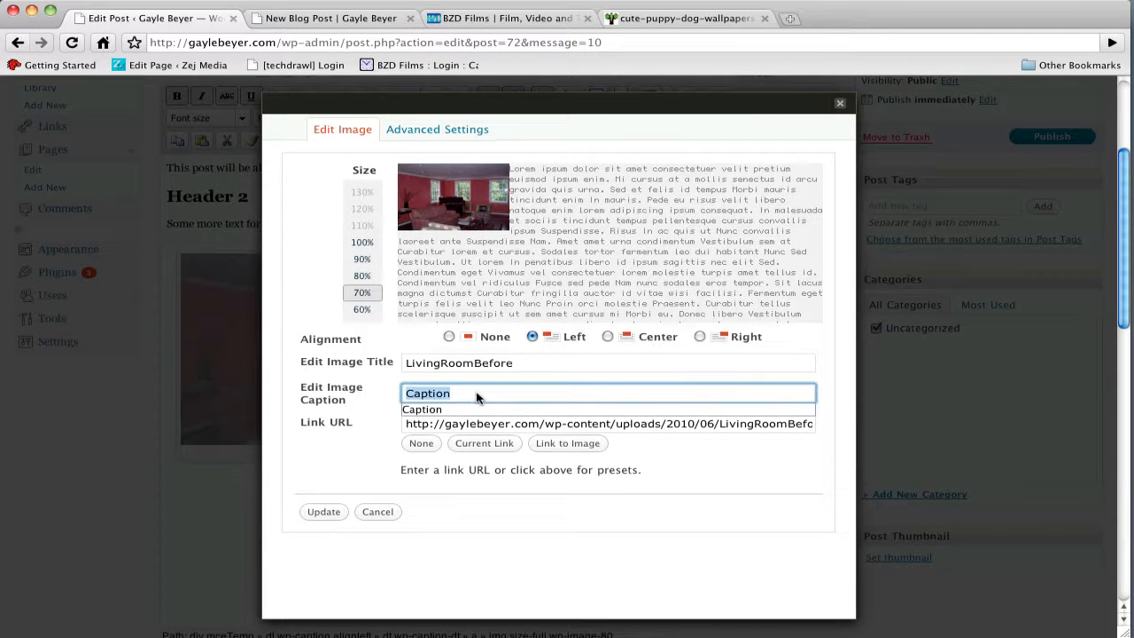
key("BackSpace")
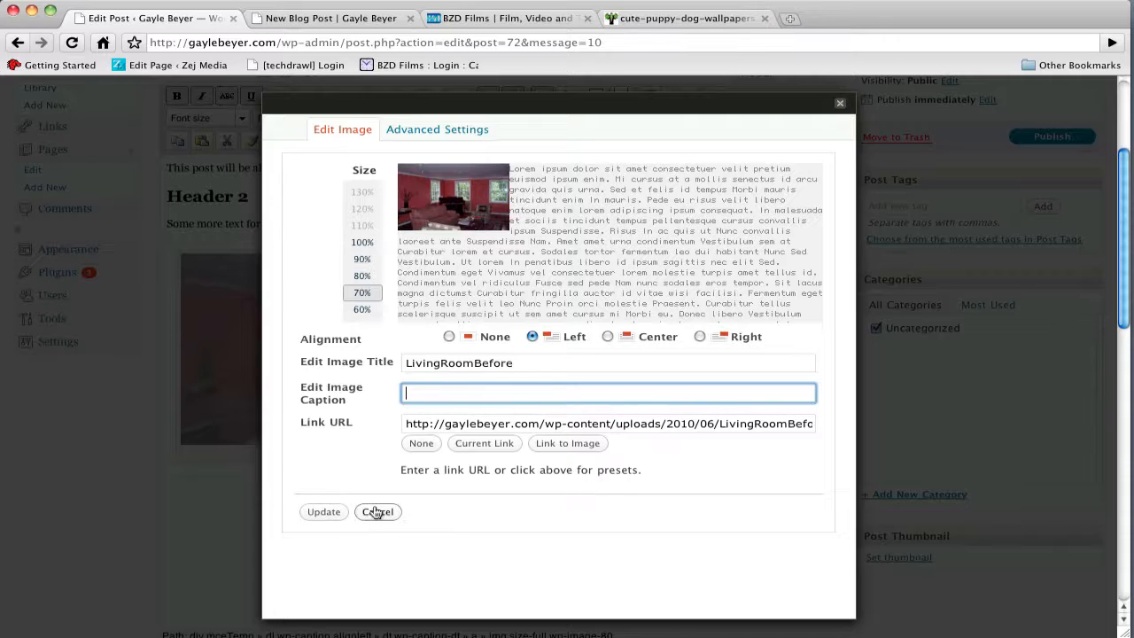
left_click(324, 512)
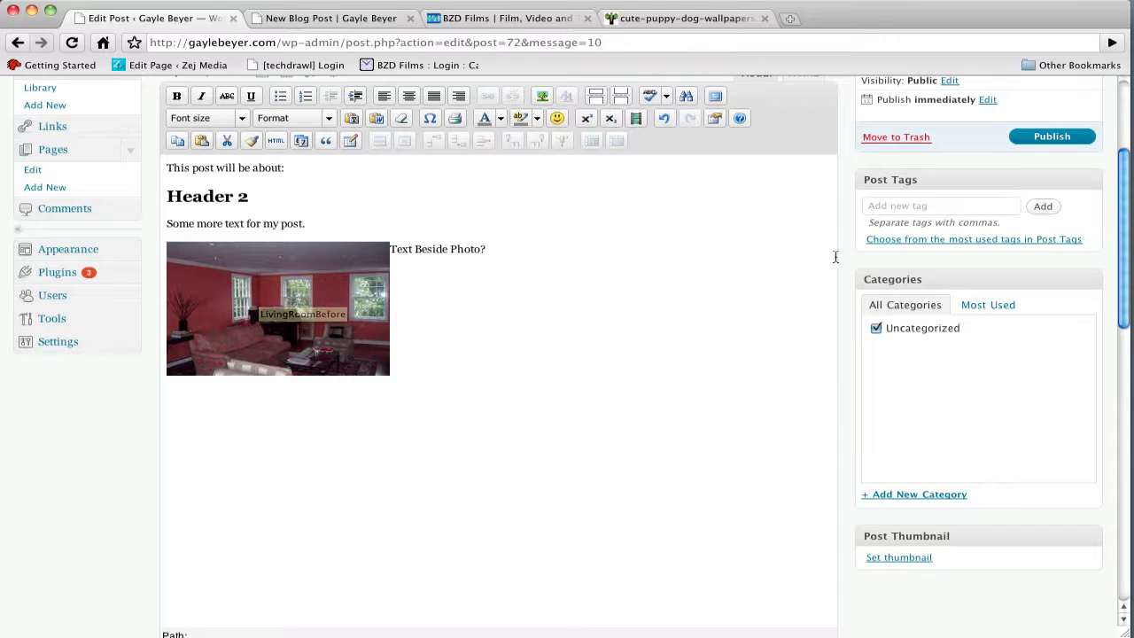
- Preview the post again to check the resized image and the placement of the text next to it
scroll(886, 257, "up", 5)
left_click(1048, 238)
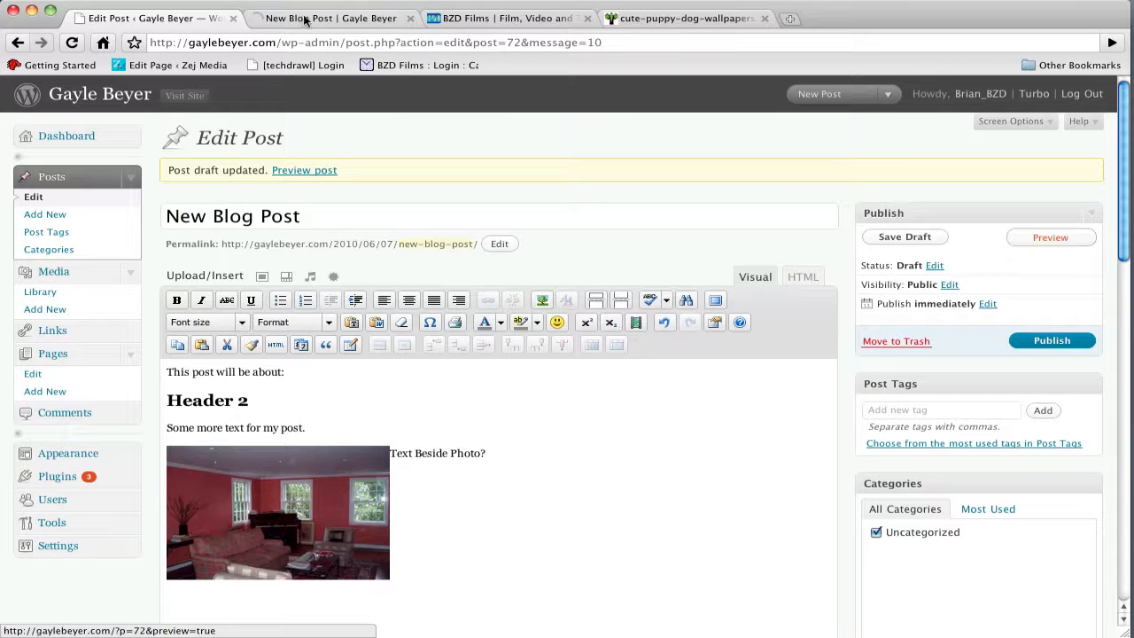
left_click(275, 14)
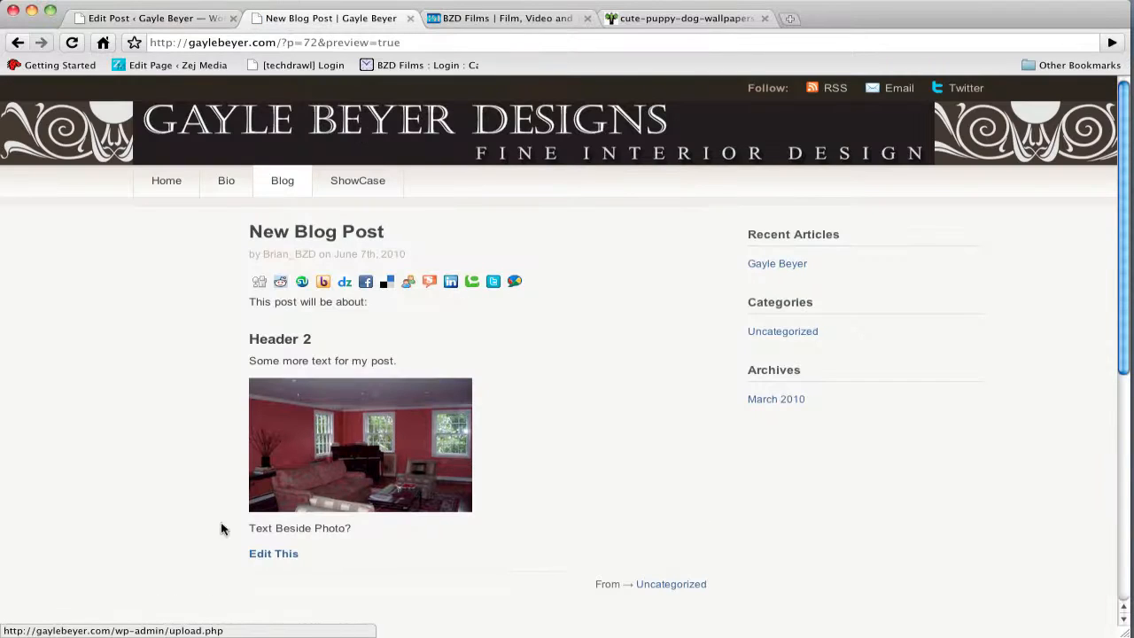
- In the post's HTML, delete the closing and opening paragraph tags between the image link and "Text Beside Photo?", and preview the text placement
left_click(180, 19)
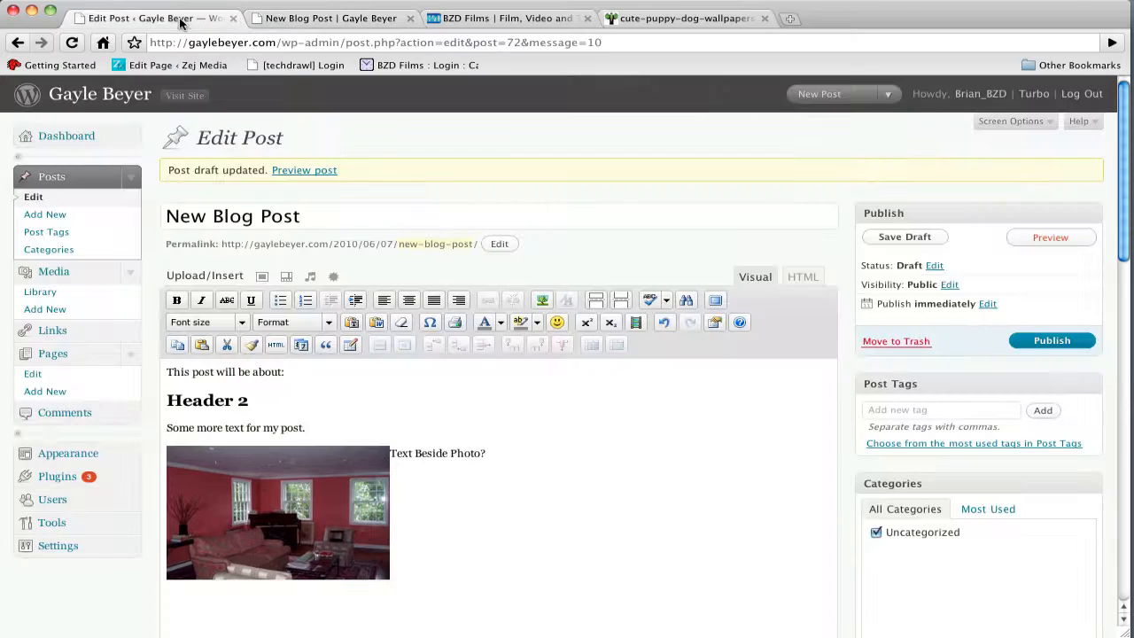
left_click(801, 277)
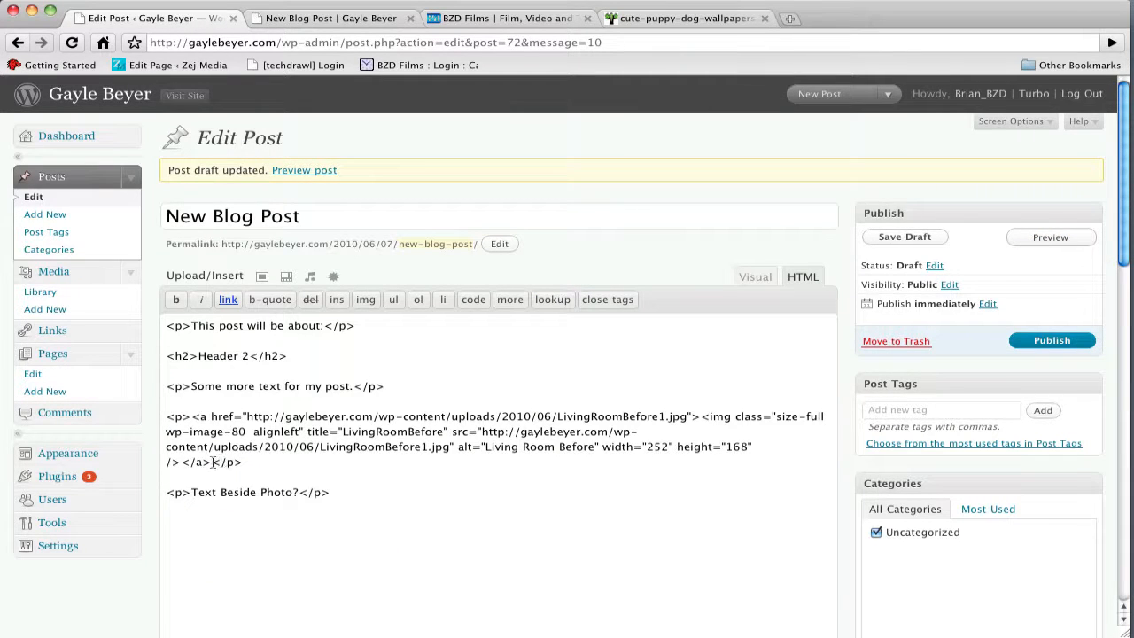
left_click_drag(209, 469, 188, 491)
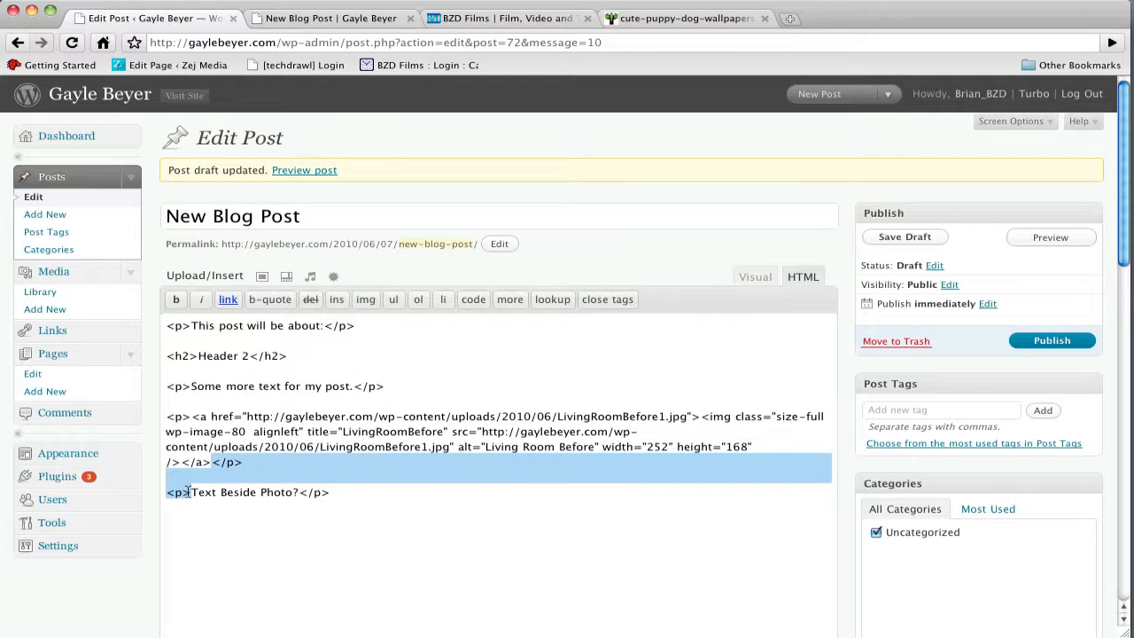
key("BackSpace")
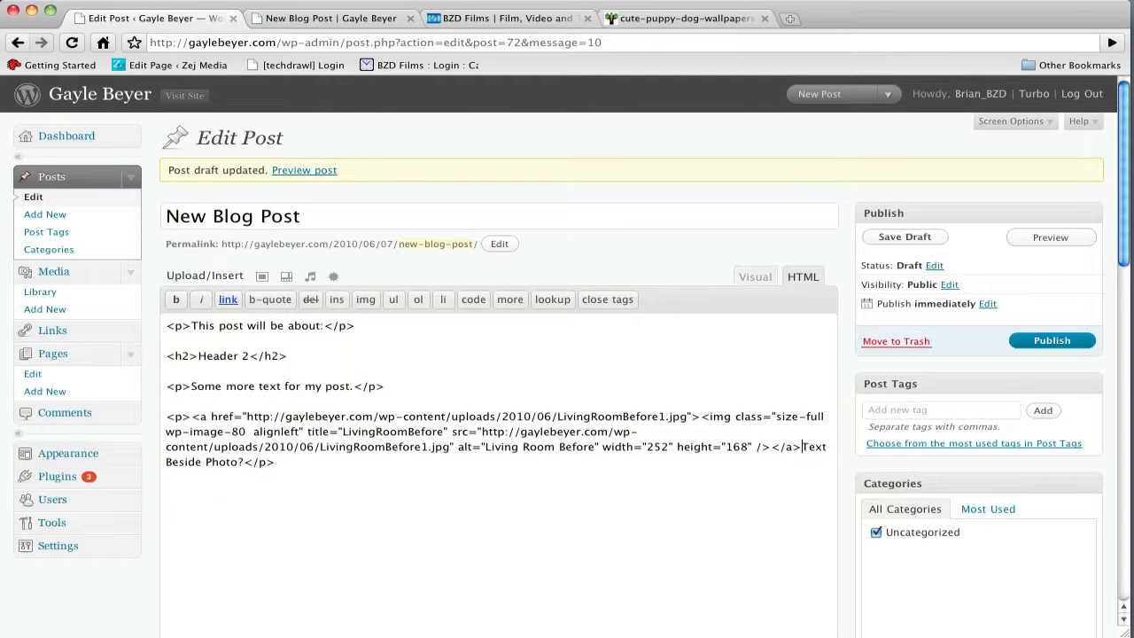
left_click(1050, 238)
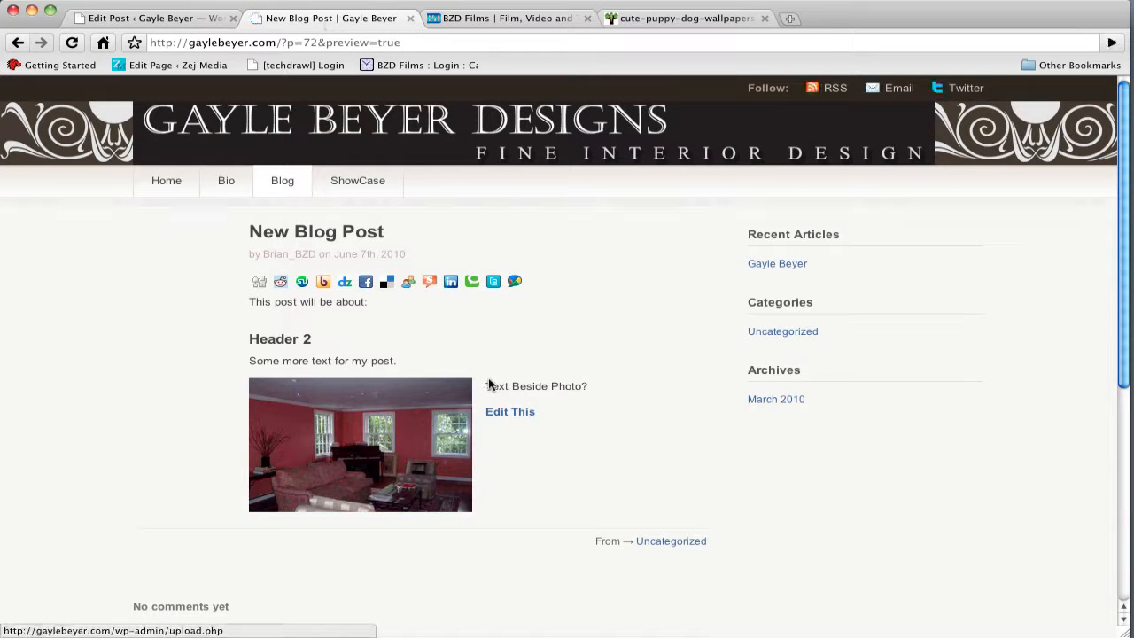
left_click_drag(486, 385, 585, 381)
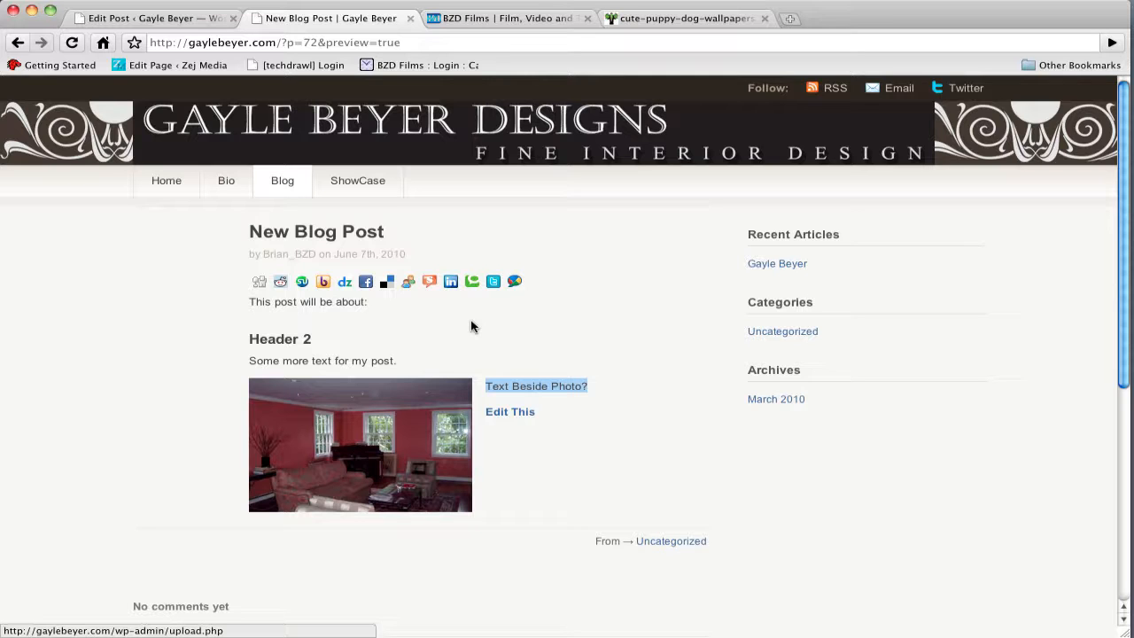
- Back in the post's visual editor, add the caption "Living Room" to the living room image
left_click(188, 18)
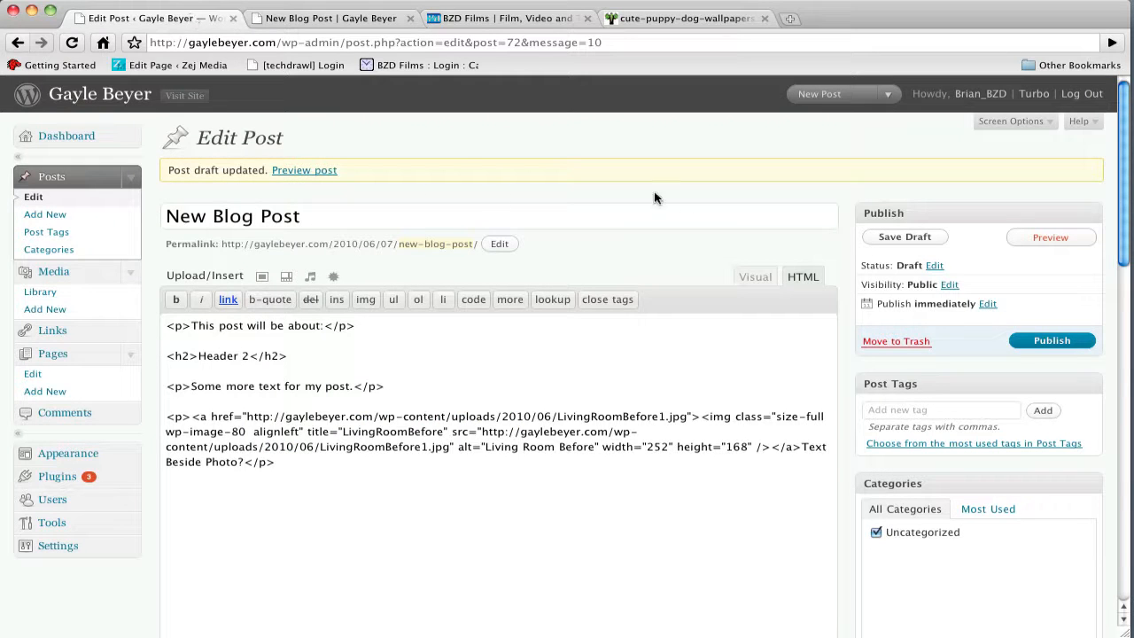
left_click(768, 280)
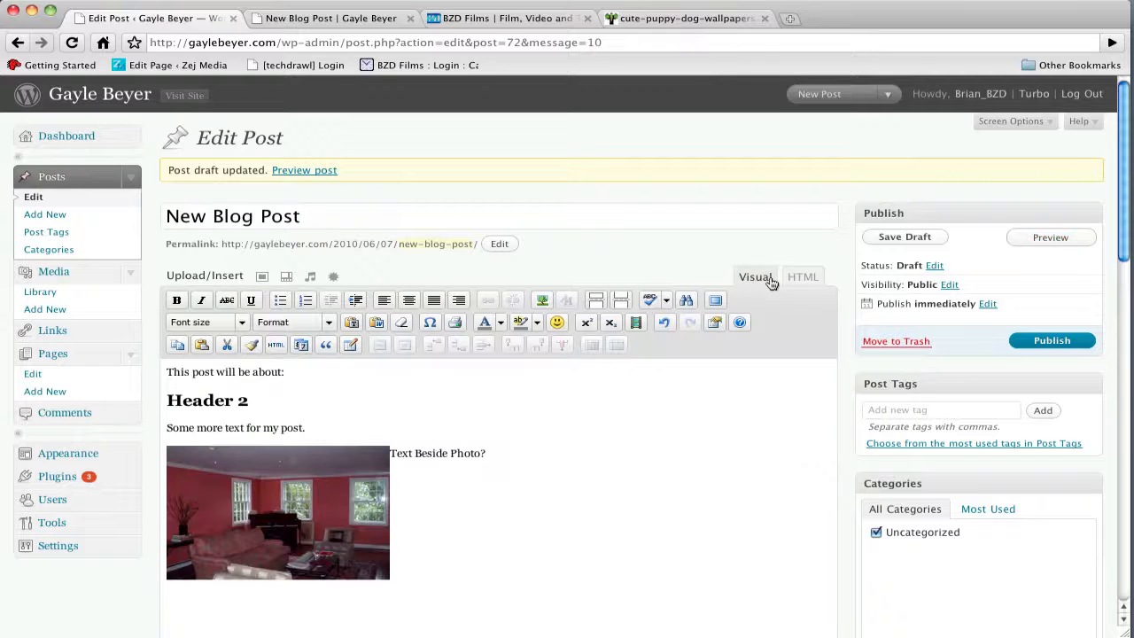
left_click(345, 469)
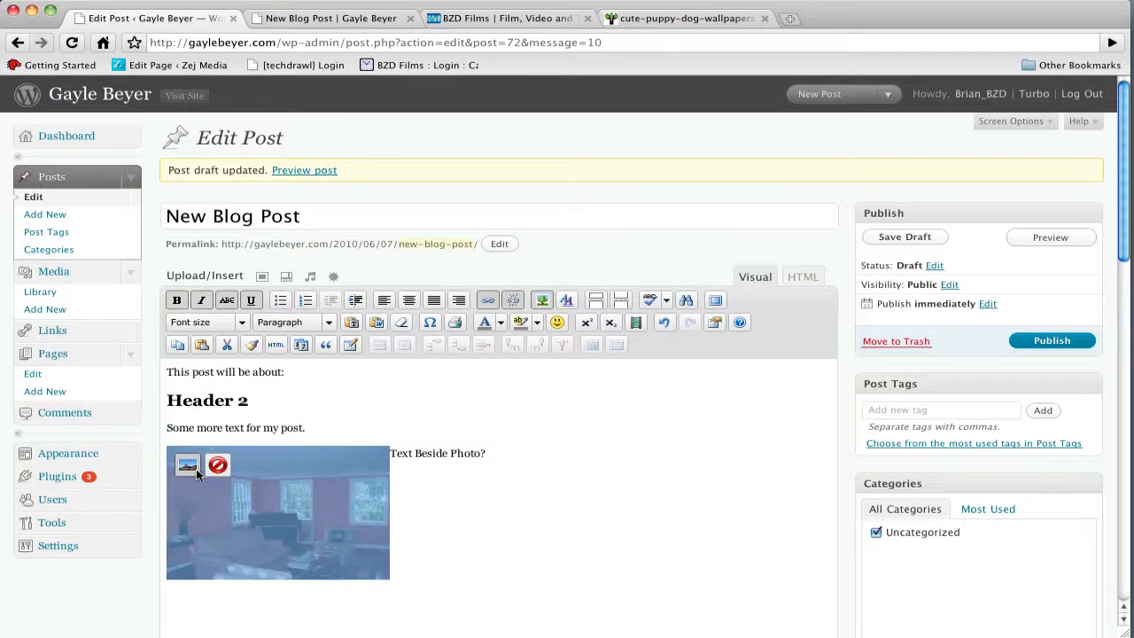
left_click(195, 468)
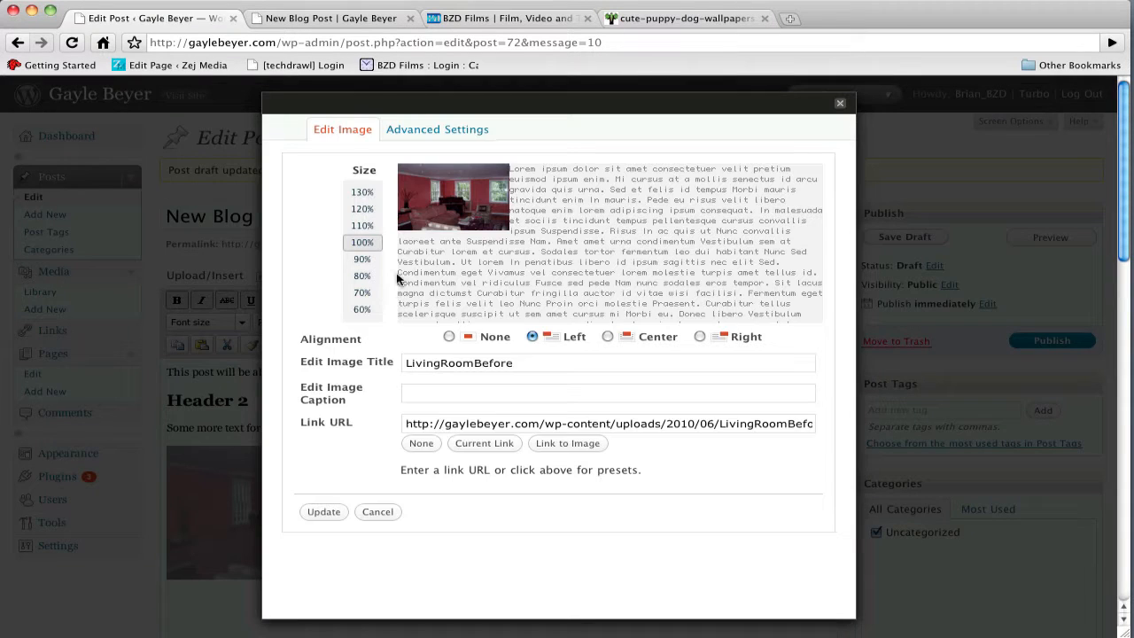
left_click(519, 401)
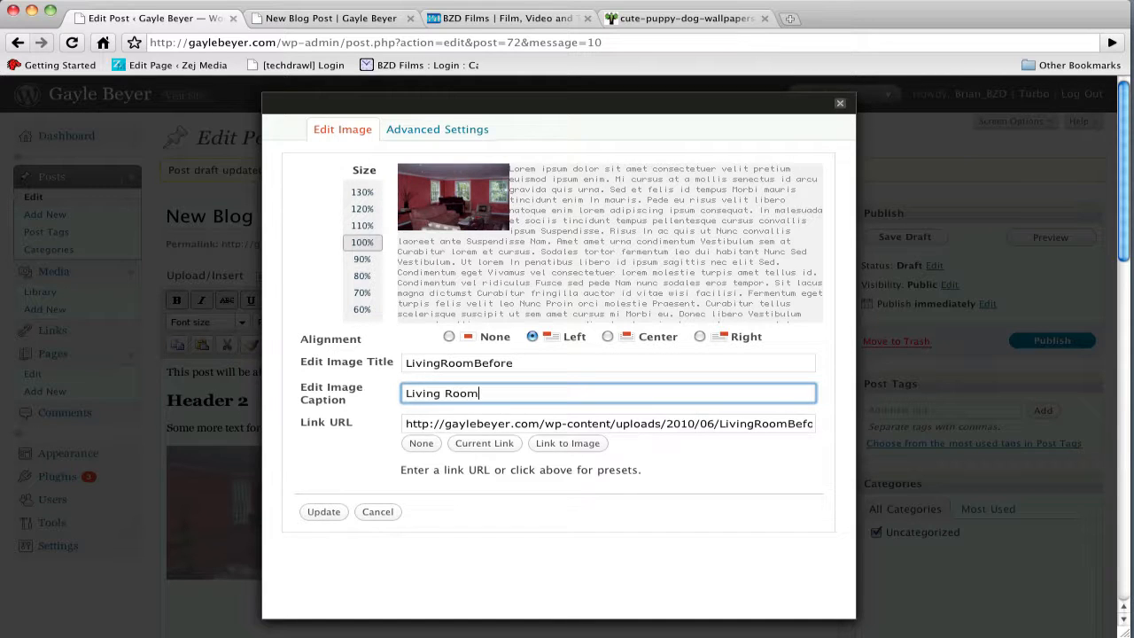
left_click(325, 512)
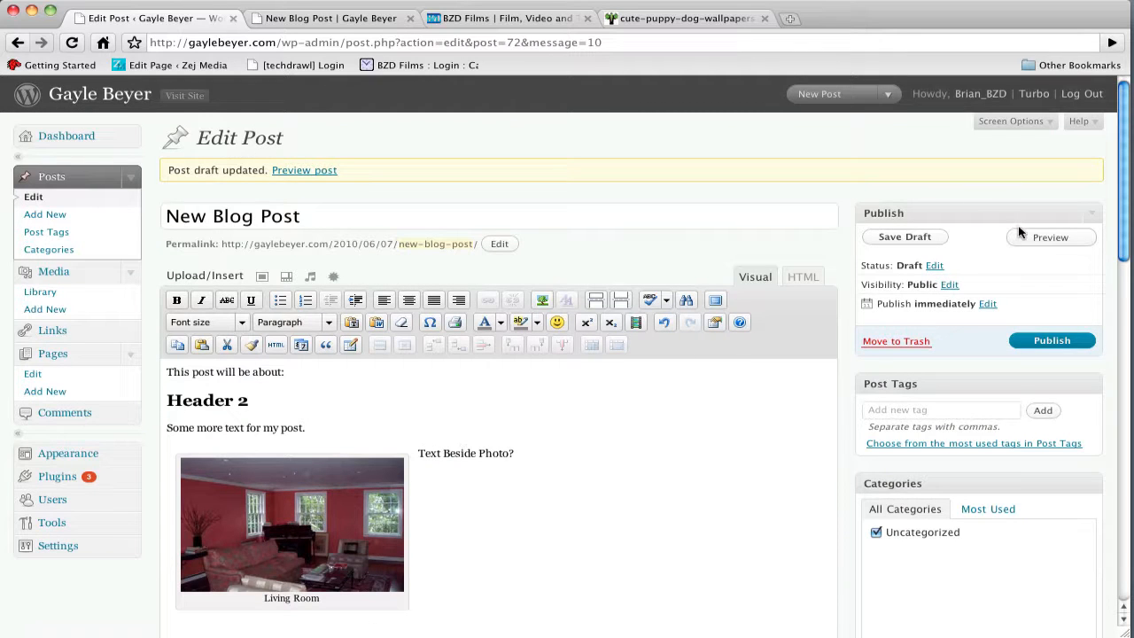
- Preview the post and check where "Text Beside Photo?" sits relative to the captioned image
left_click(1020, 235)
left_click(308, 19)
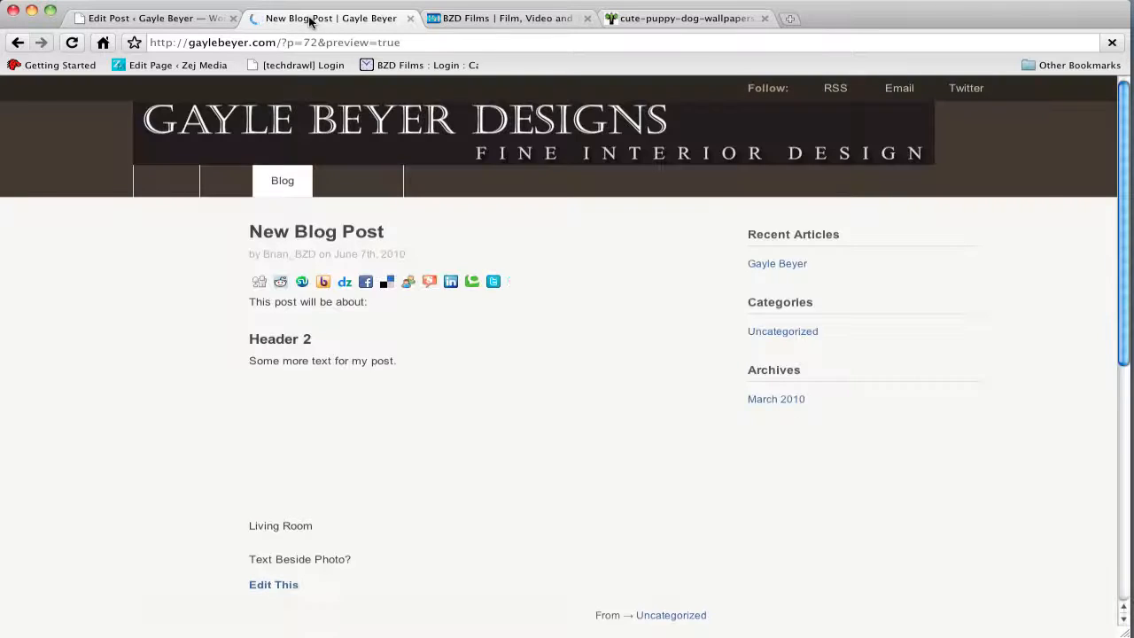
left_click_drag(260, 562, 349, 569)
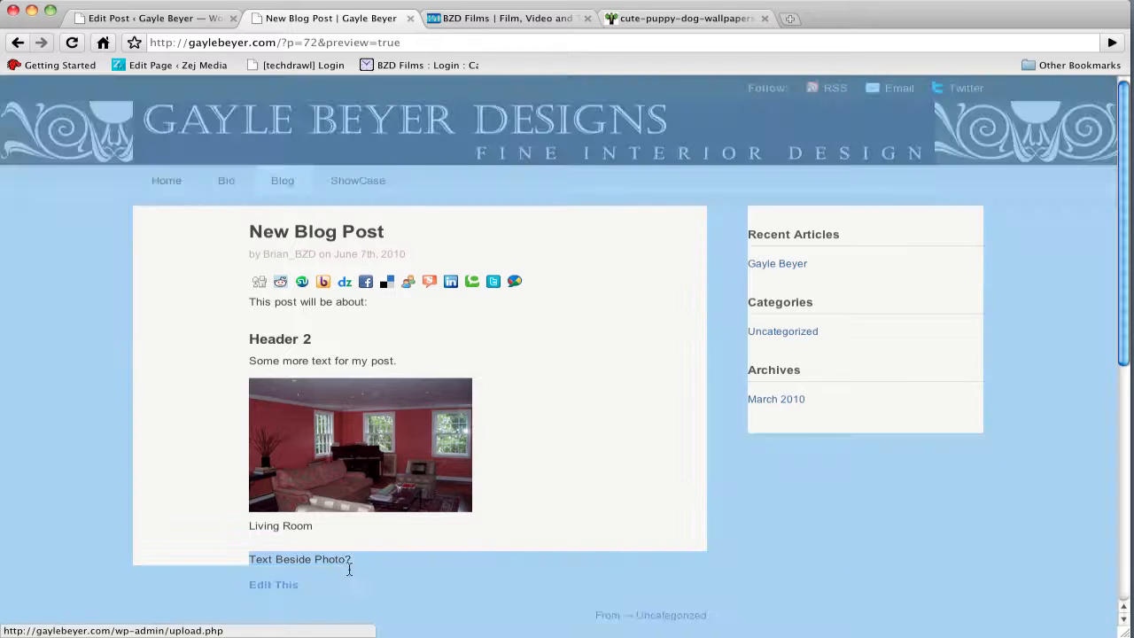
- Back in the post editor, replace "Text Beside Photo?" with "Text below Photo."
left_click(159, 25)
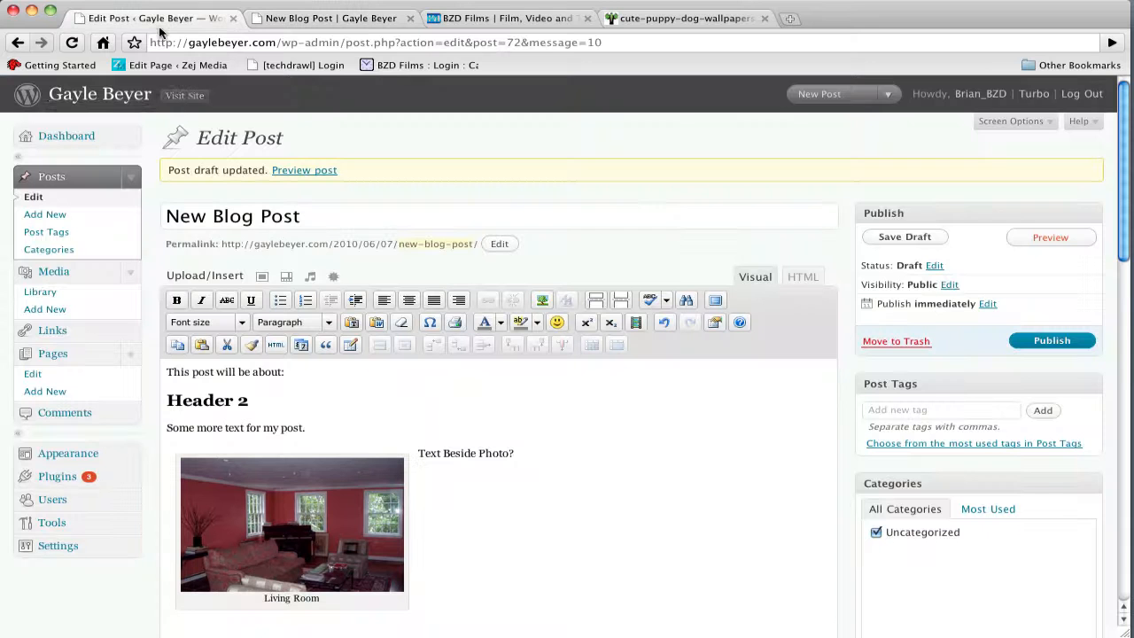
left_click_drag(418, 455, 611, 483)
scroll(612, 483, "down", 1)
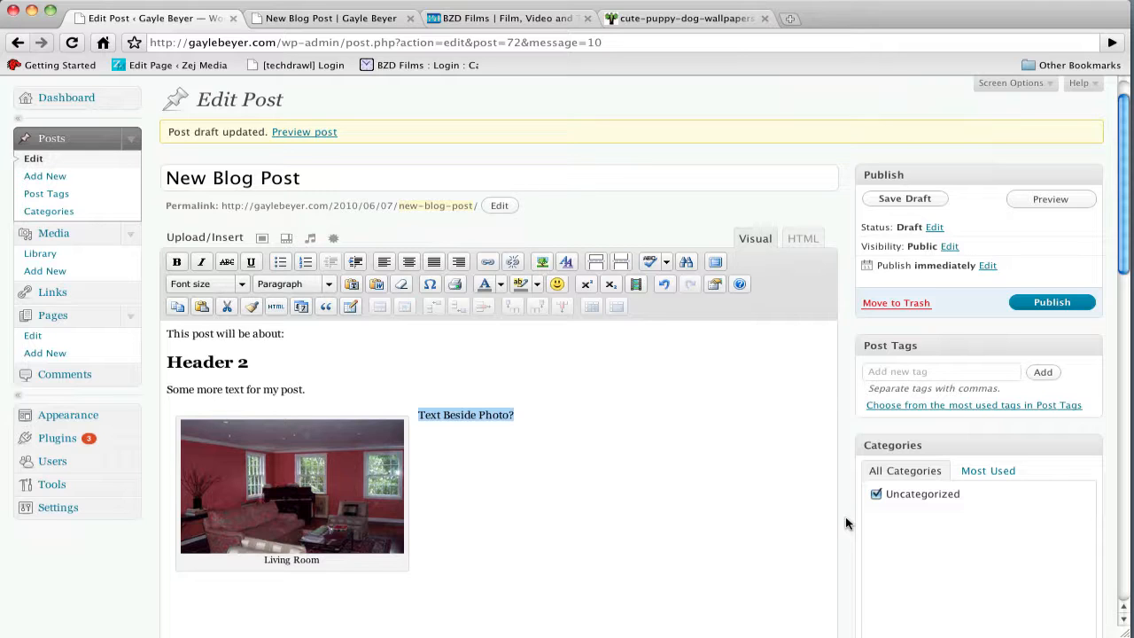
type("Text")
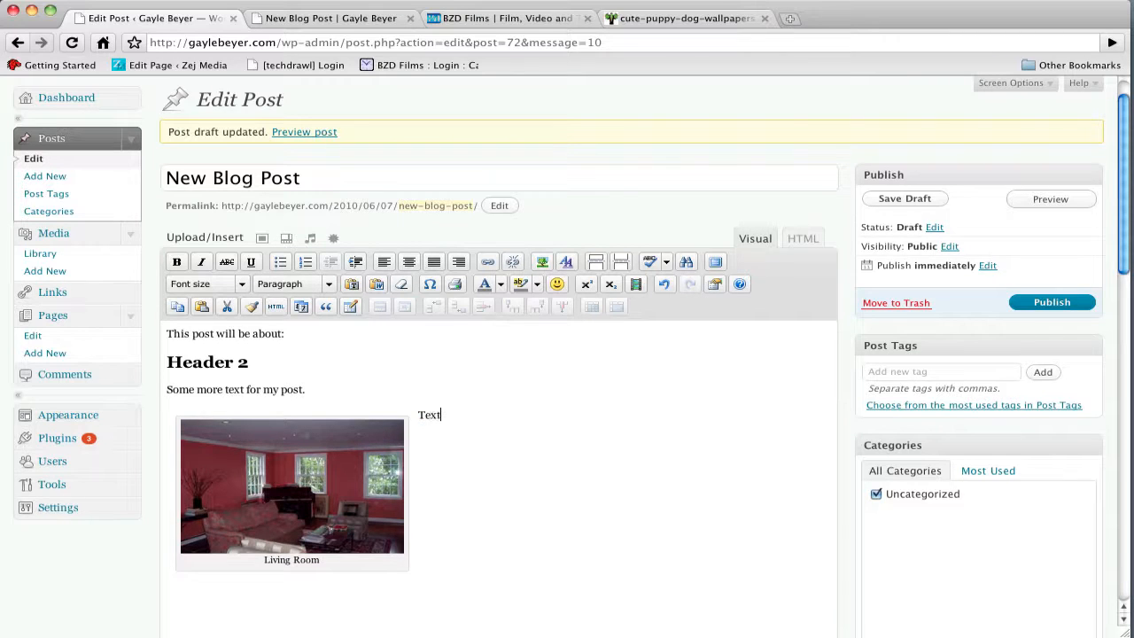
type(" v")
key("BackSpace")
type("below Photo.")
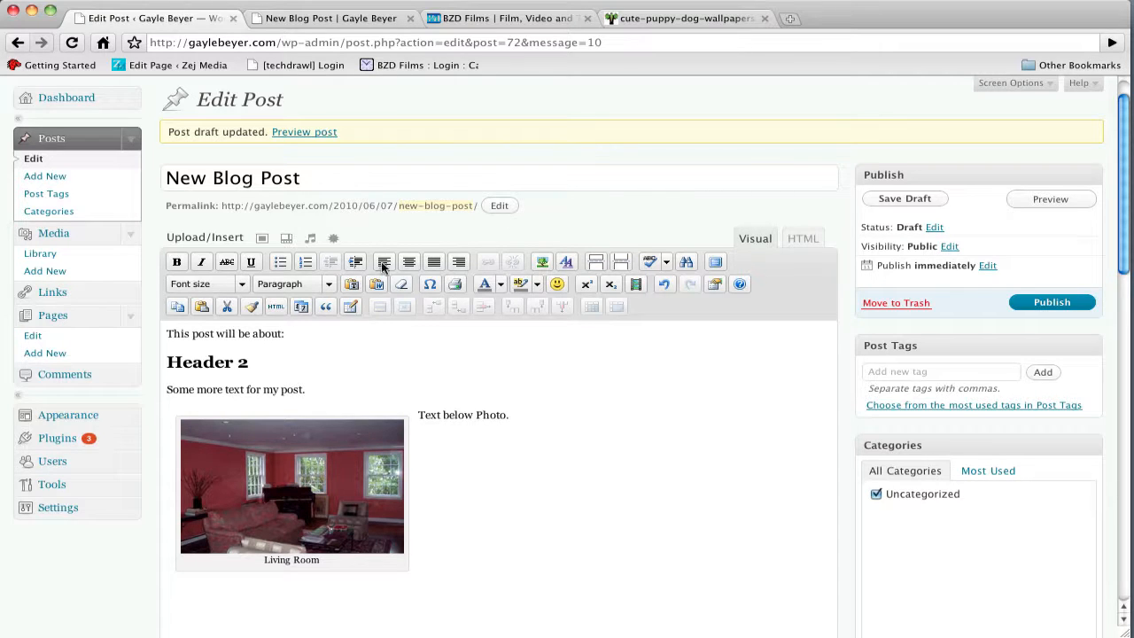
- Add a line "New Subject" under "Text below Photo." and format it as Heading 3
type("New Subjec")
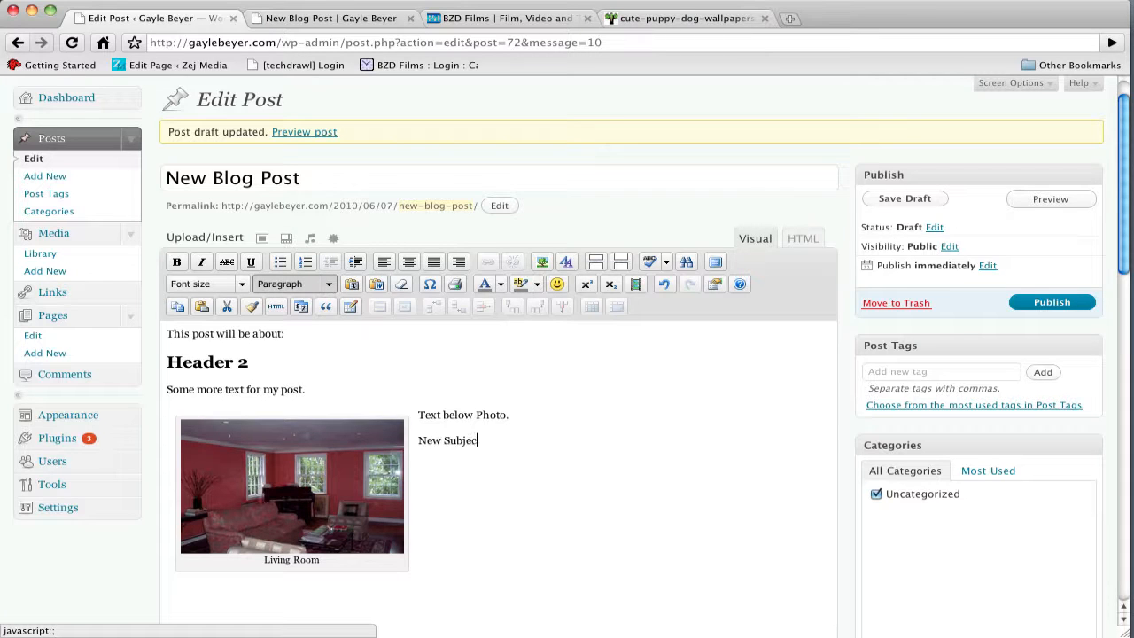
type("t")
left_click(328, 283)
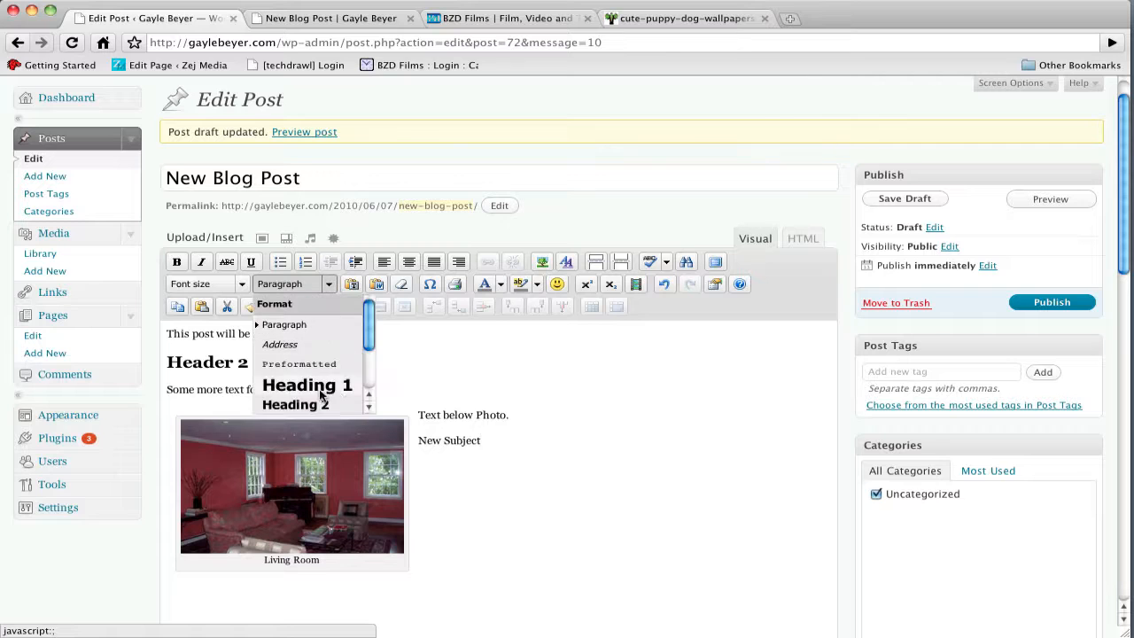
scroll(365, 403, "down", 2)
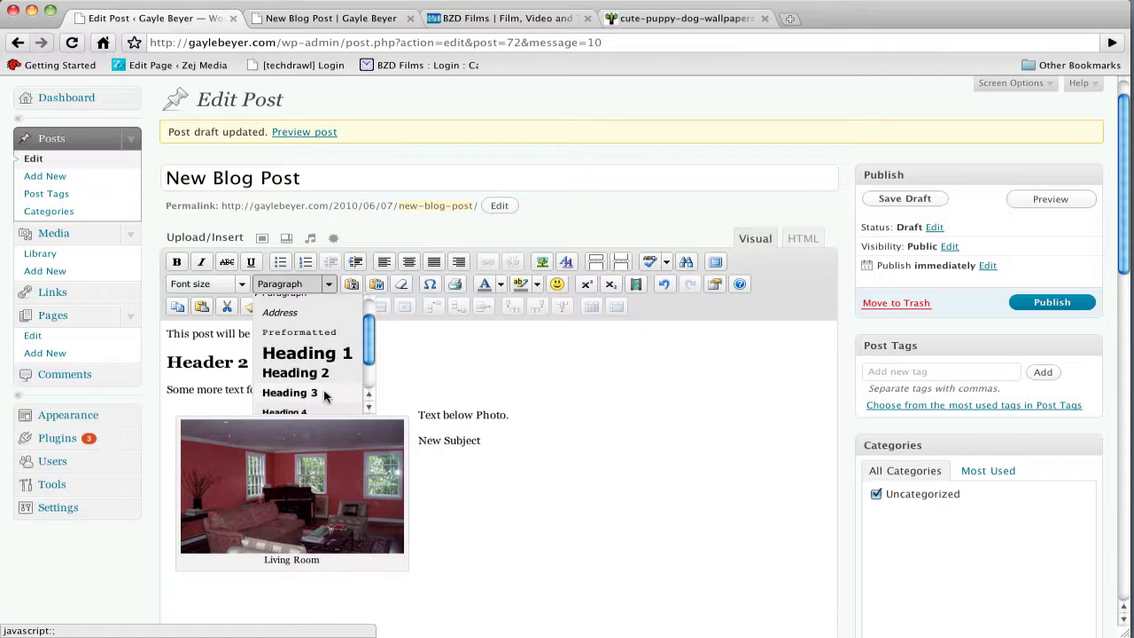
left_click(321, 395)
left_click(526, 449)
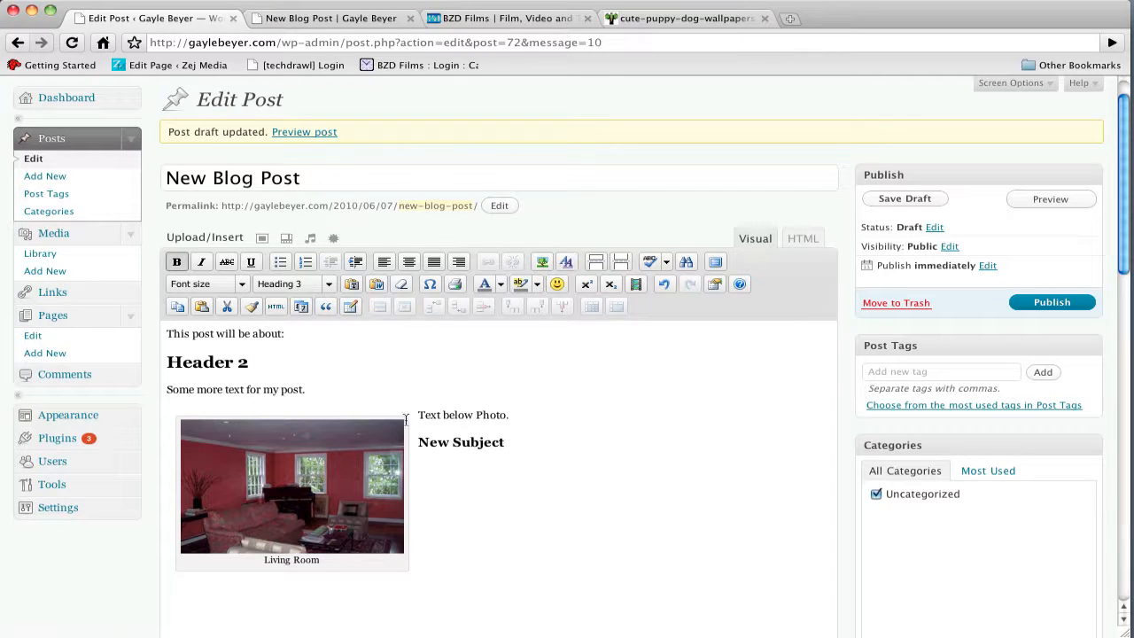
- Compare the "Header 2" and "New Subject" headings, and add the paragraph "More about the living room." beneath "New Subject"
left_click_drag(167, 361, 291, 390)
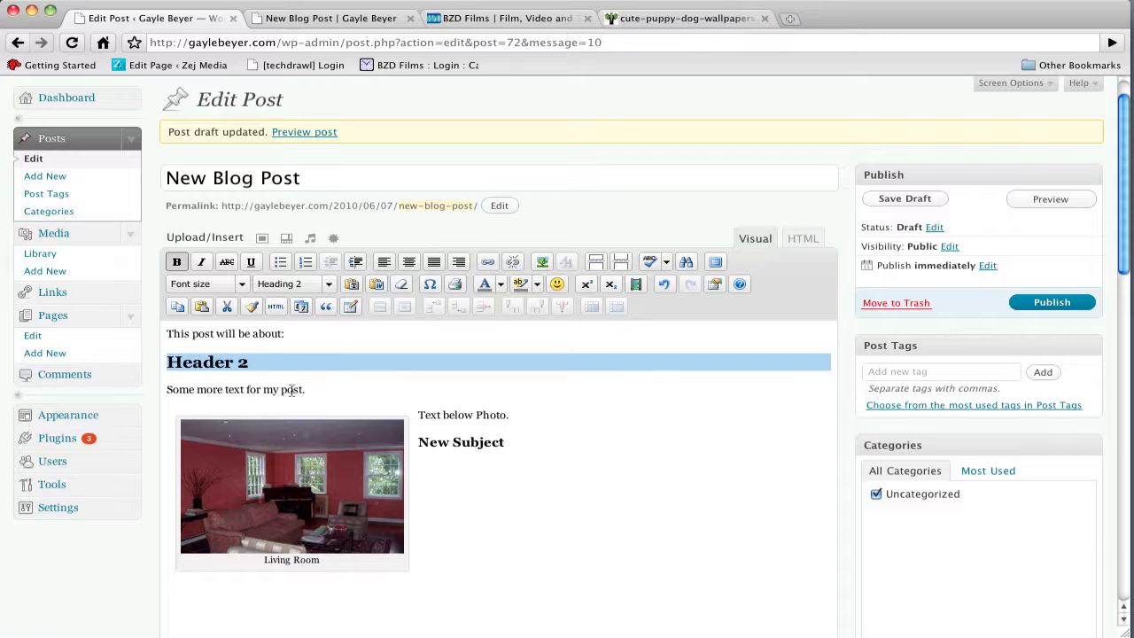
left_click_drag(429, 440, 506, 458)
left_click(507, 458)
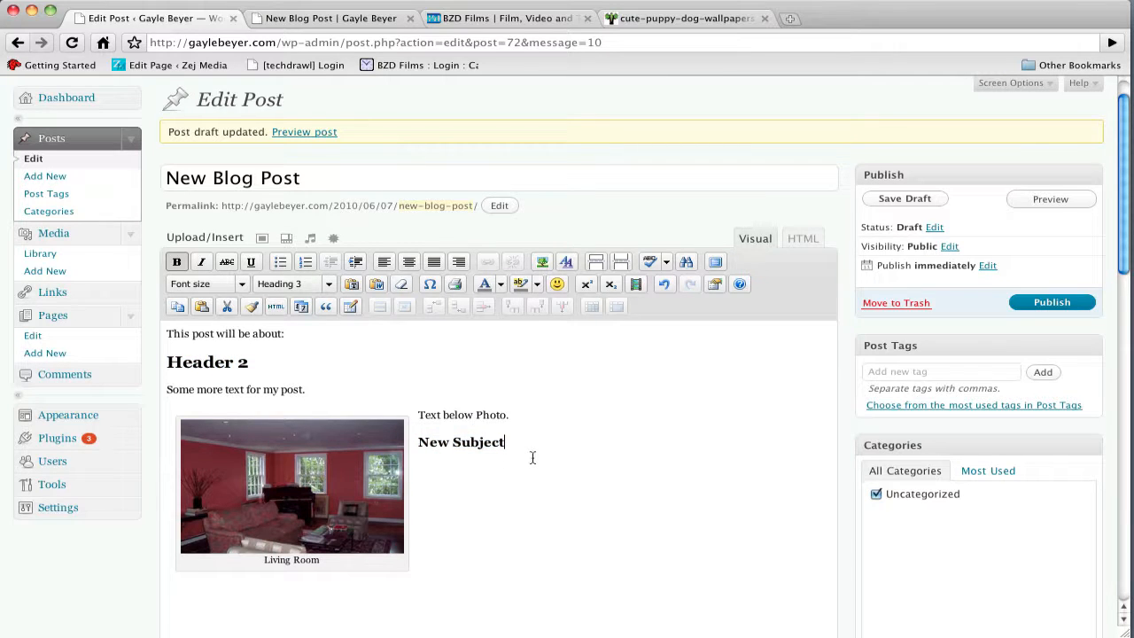
key("Return")
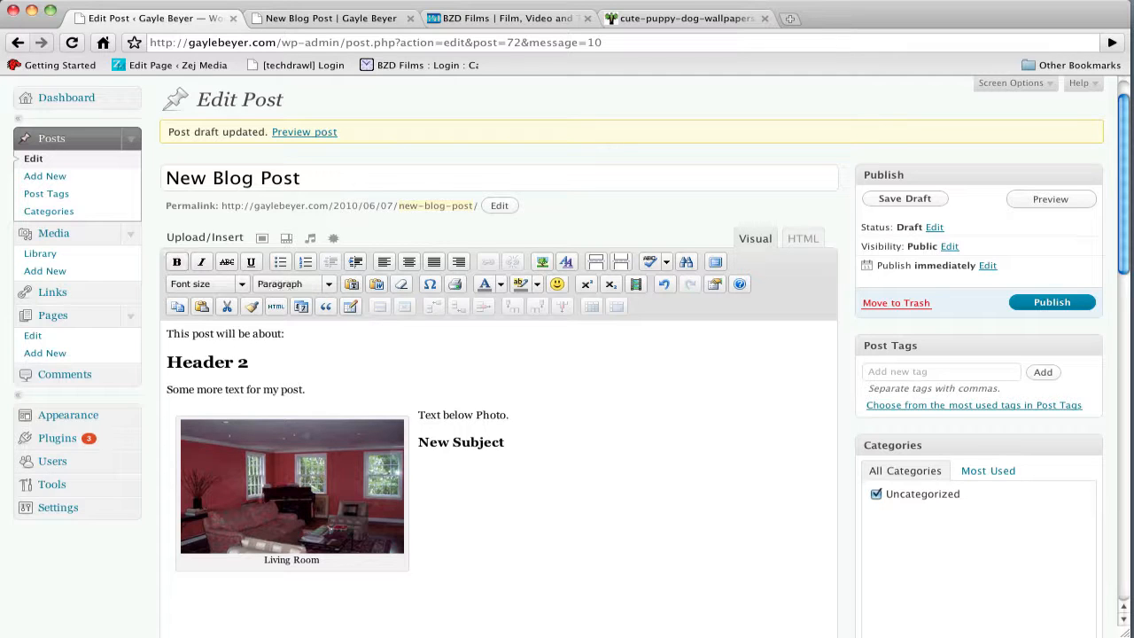
type("More about the living room.")
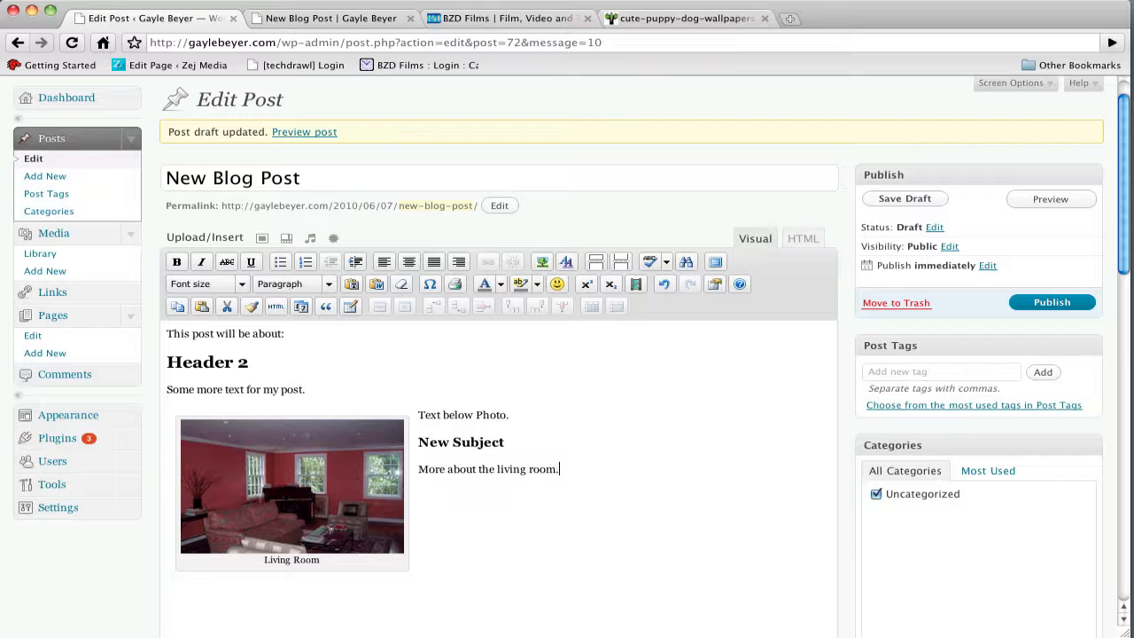
- Preview the post and check the placement of the caption, "Text below Photo." and the "New Subject" section
left_click(1050, 200)
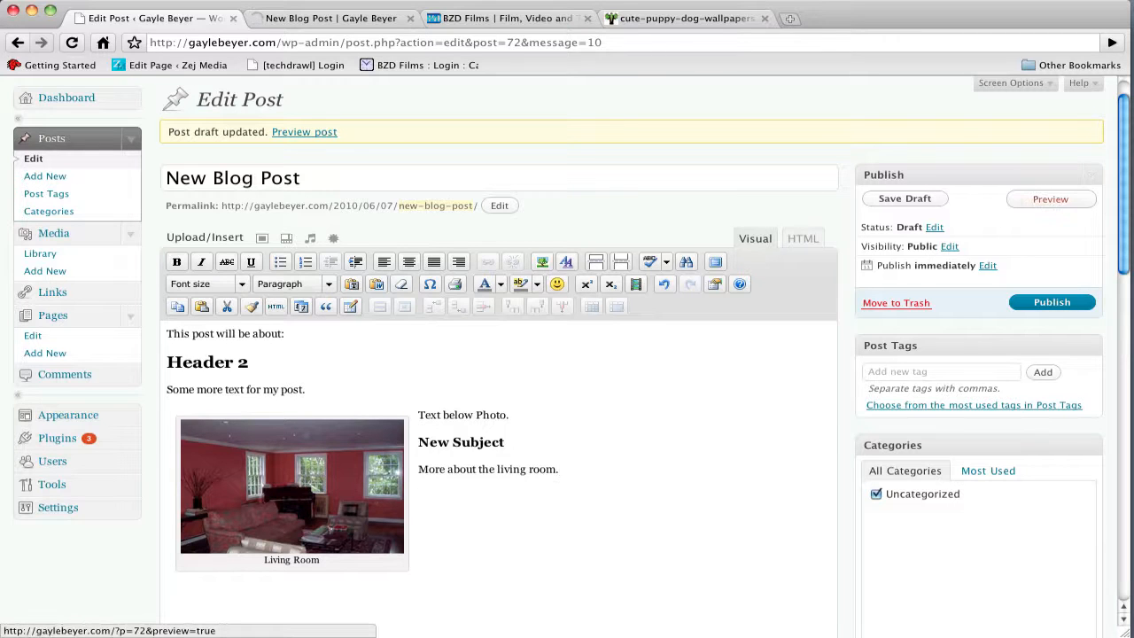
left_click(325, 17)
scroll(536, 334, "down", 3)
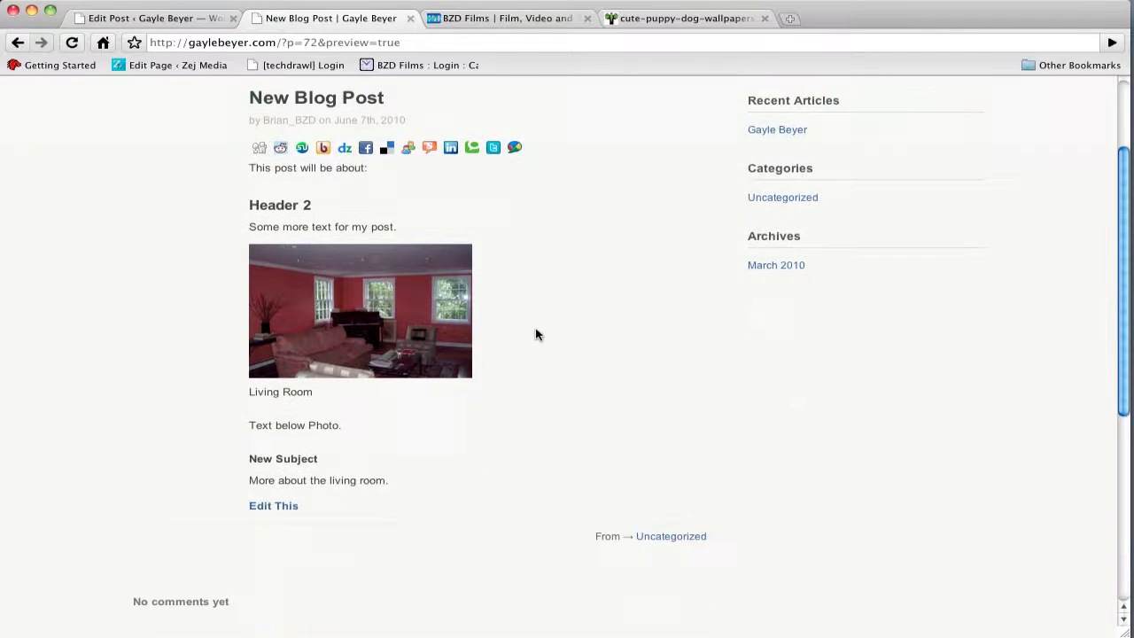
left_click_drag(250, 426, 362, 435)
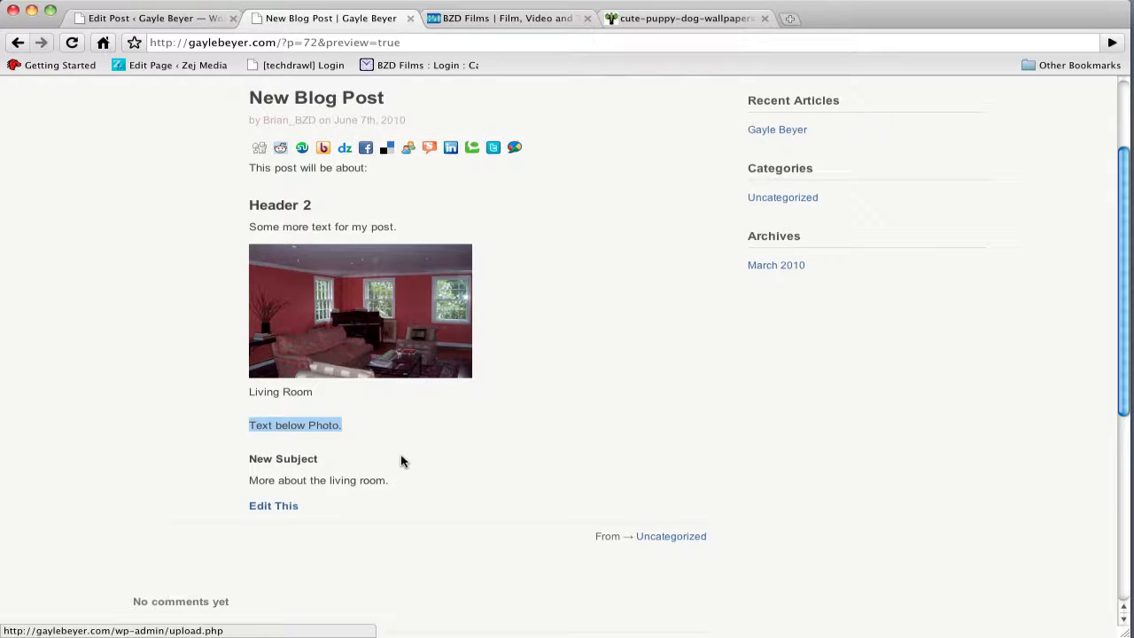
- Review the draft and its publish options in the post editor, and check the site's Blog page for the new post
left_click(175, 20)
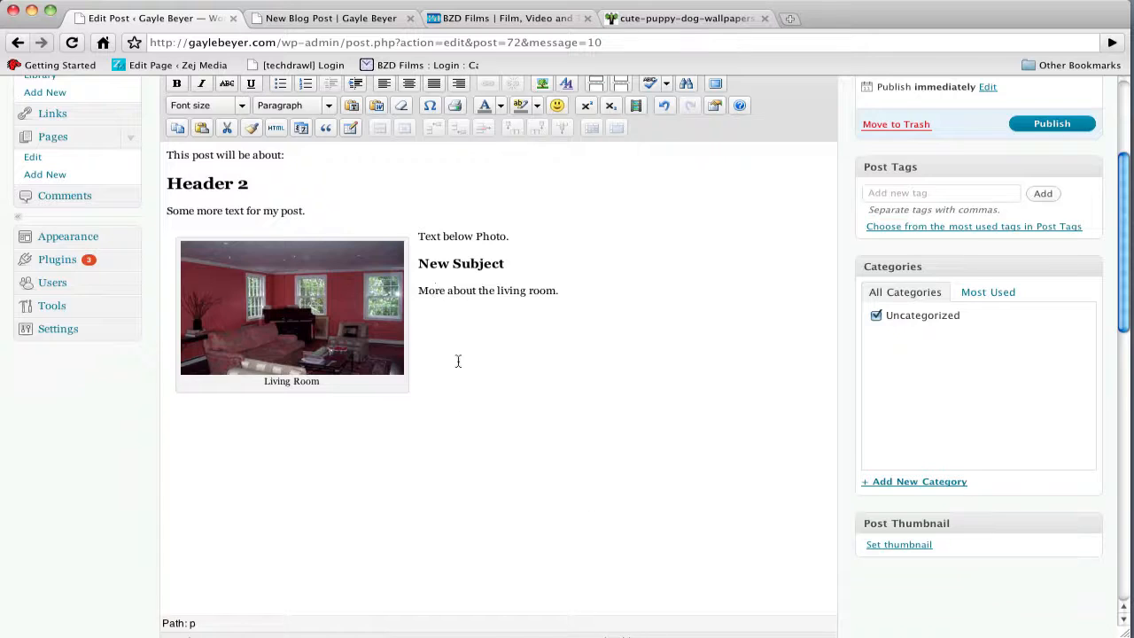
scroll(458, 361, "down", 5)
scroll(458, 361, "up", 3)
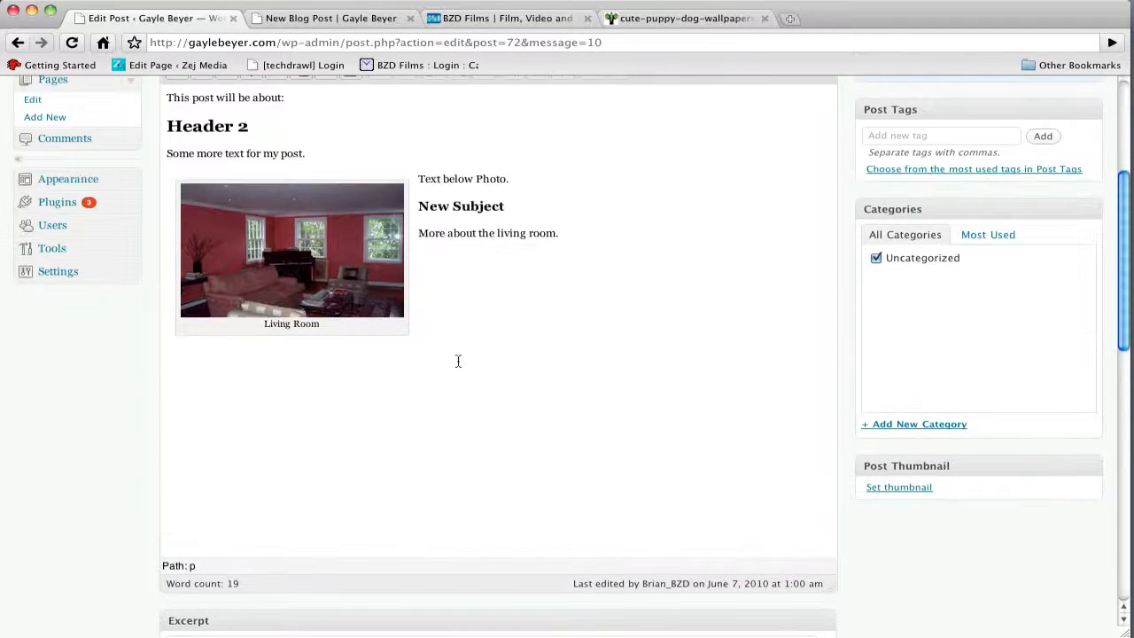
scroll(458, 360, "up", 5)
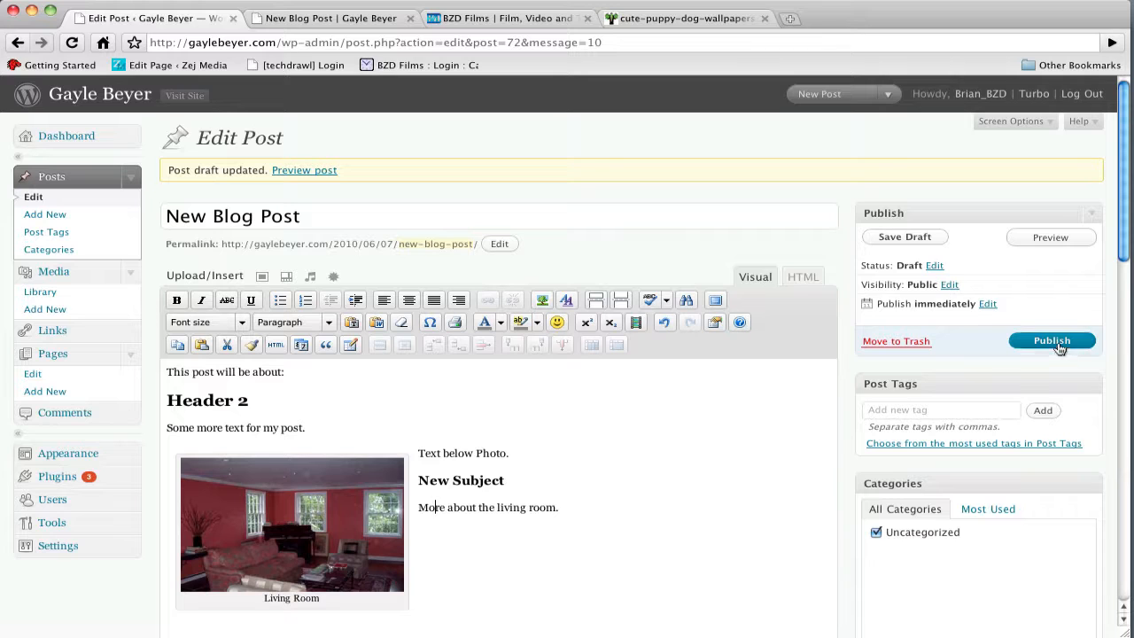
left_click(278, 21)
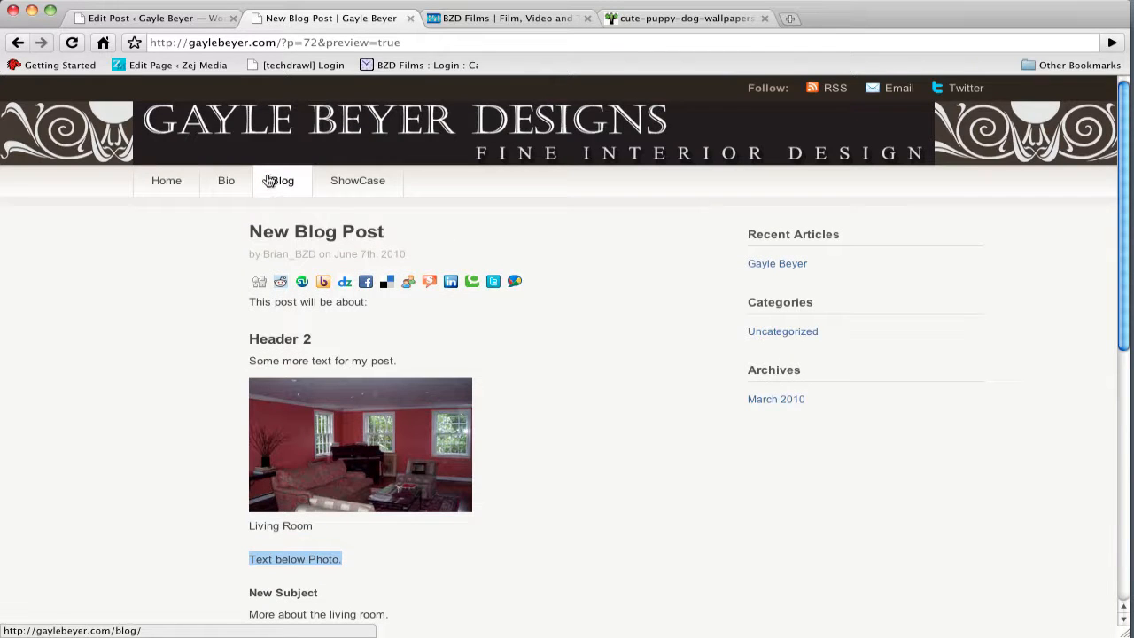
left_click(280, 180)
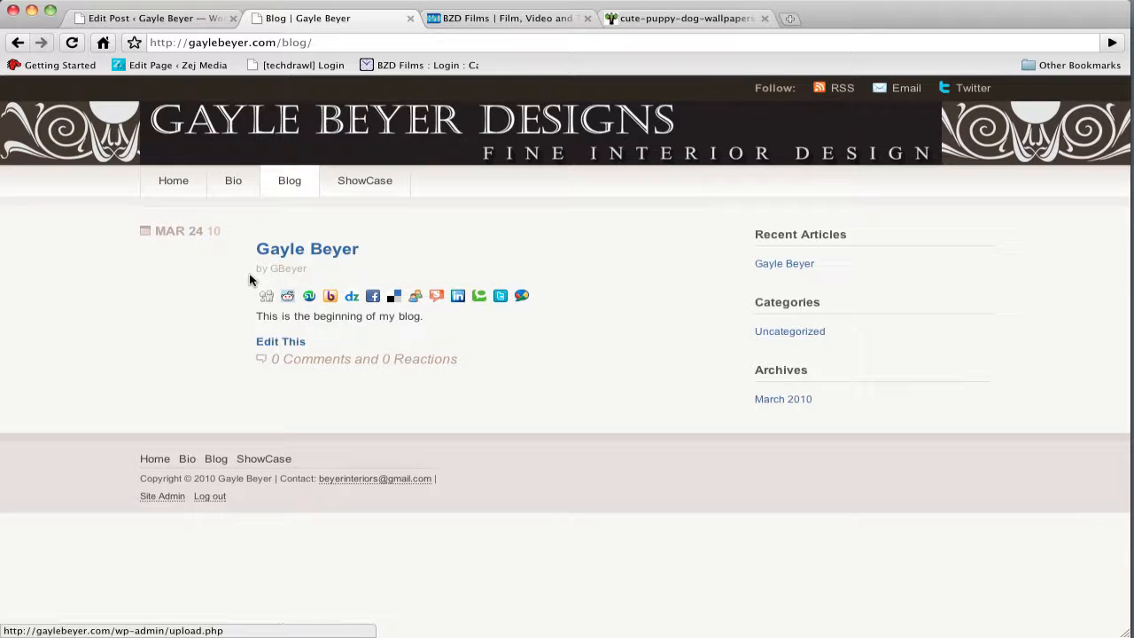
- Back in the post editor, view the publish date and time scheduling options and close them without changes
left_click(195, 18)
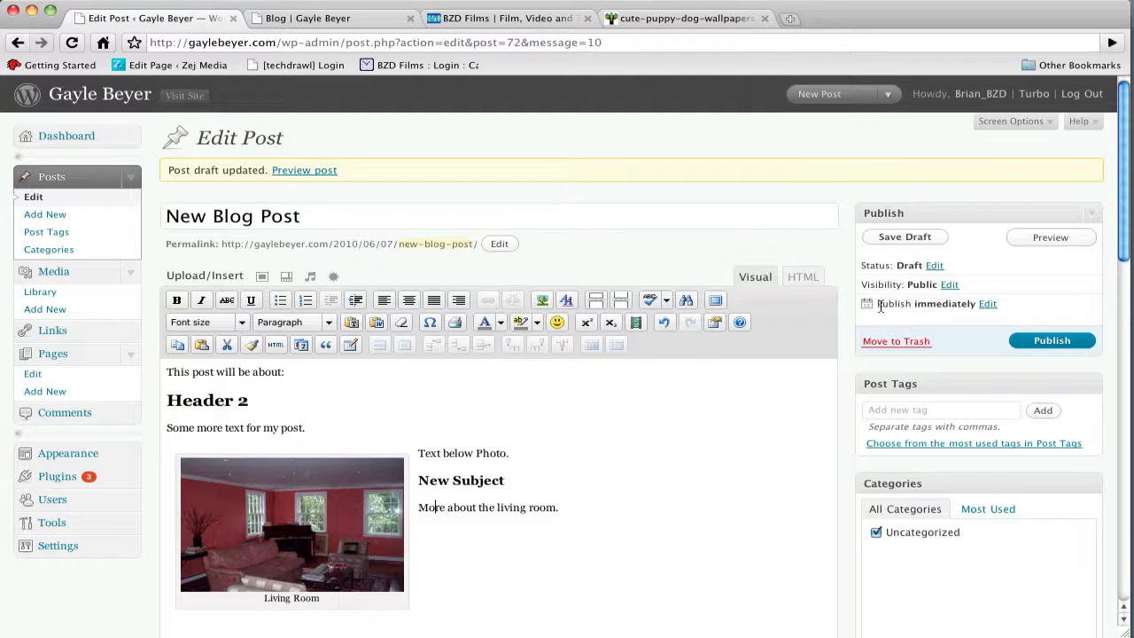
left_click(987, 304)
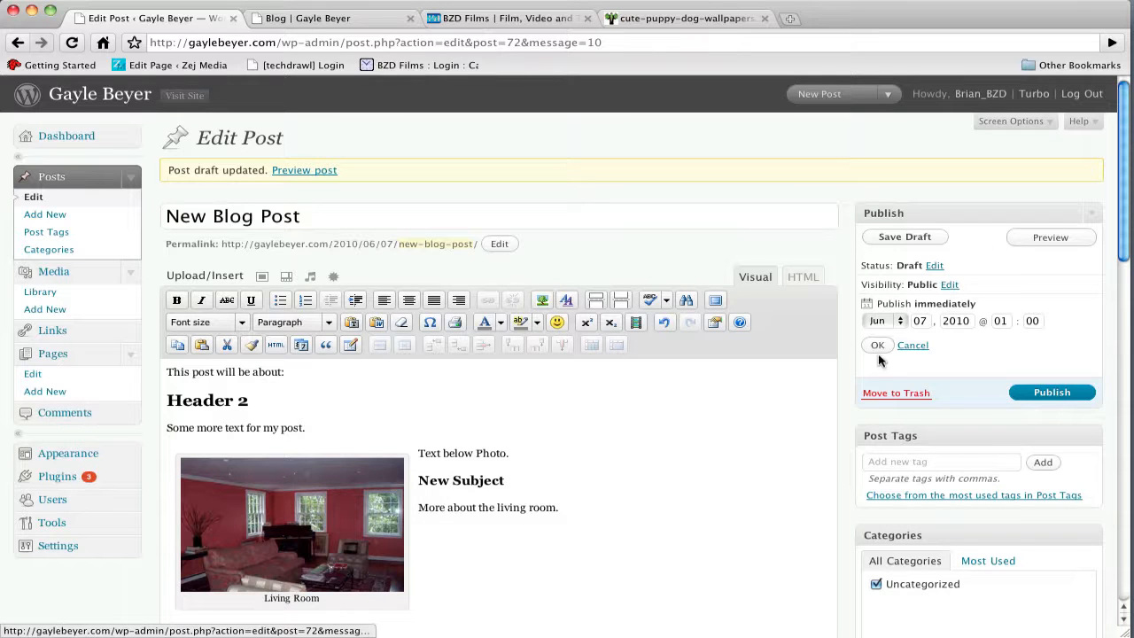
left_click(909, 347)
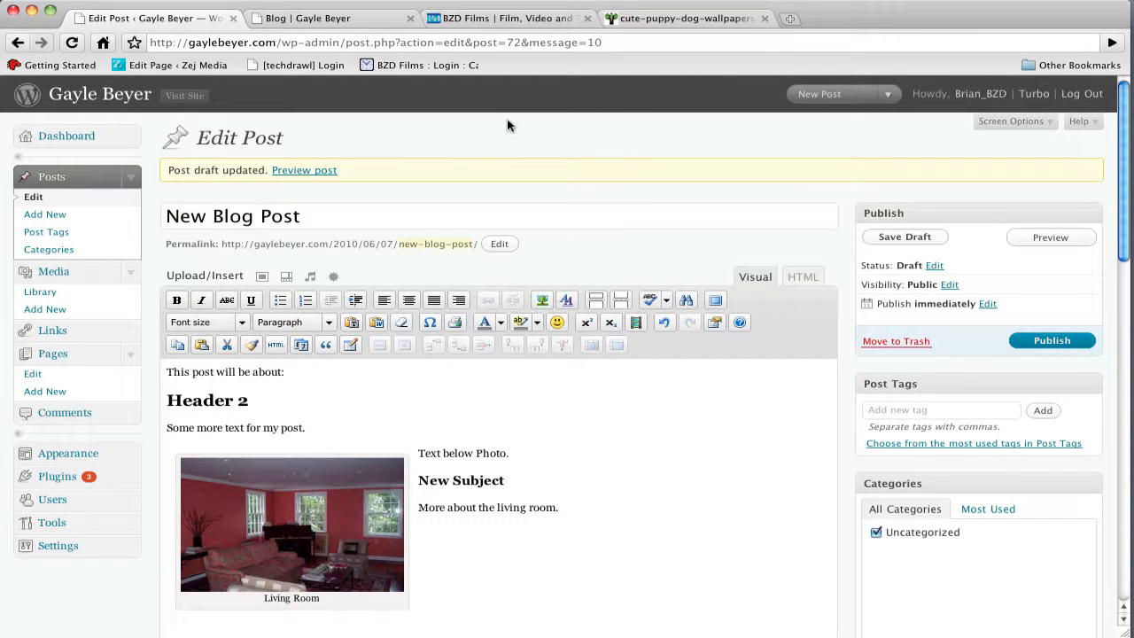
- Look over the post's remaining settings down to the revisions, and activate the empty post tags field
scroll(519, 195, "down", 15)
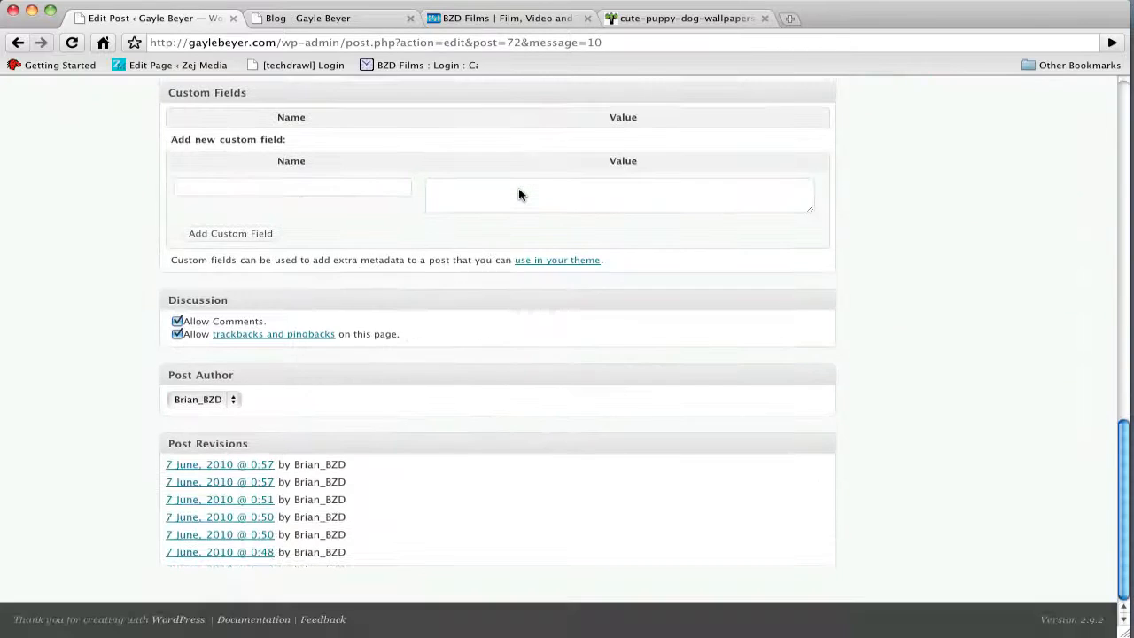
scroll(520, 195, "up", 15)
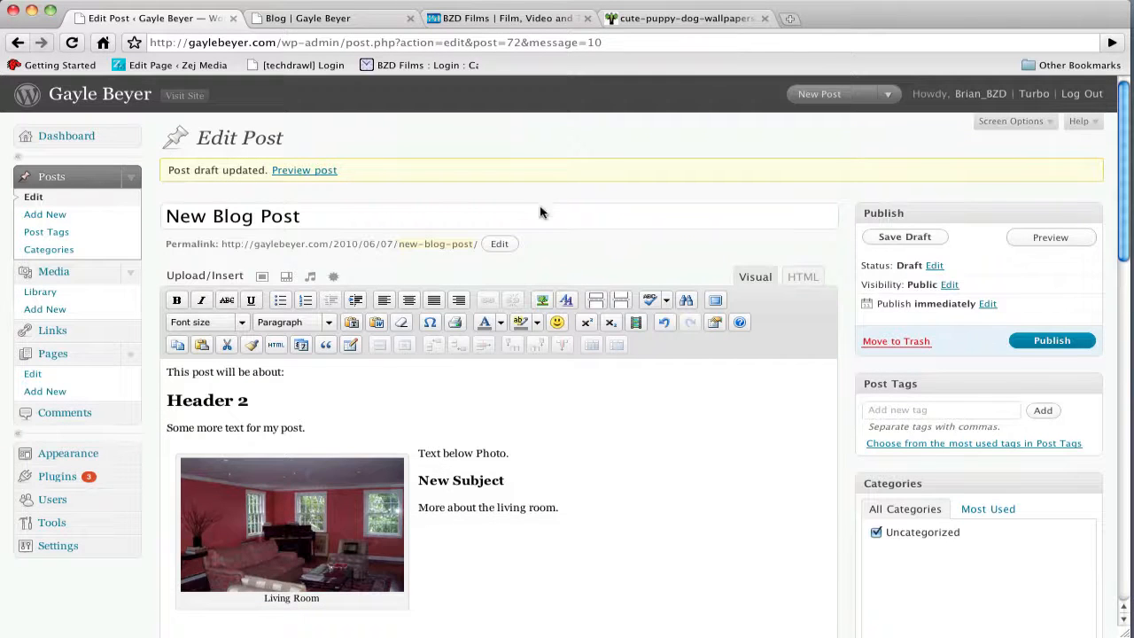
scroll(547, 195, "down", 3)
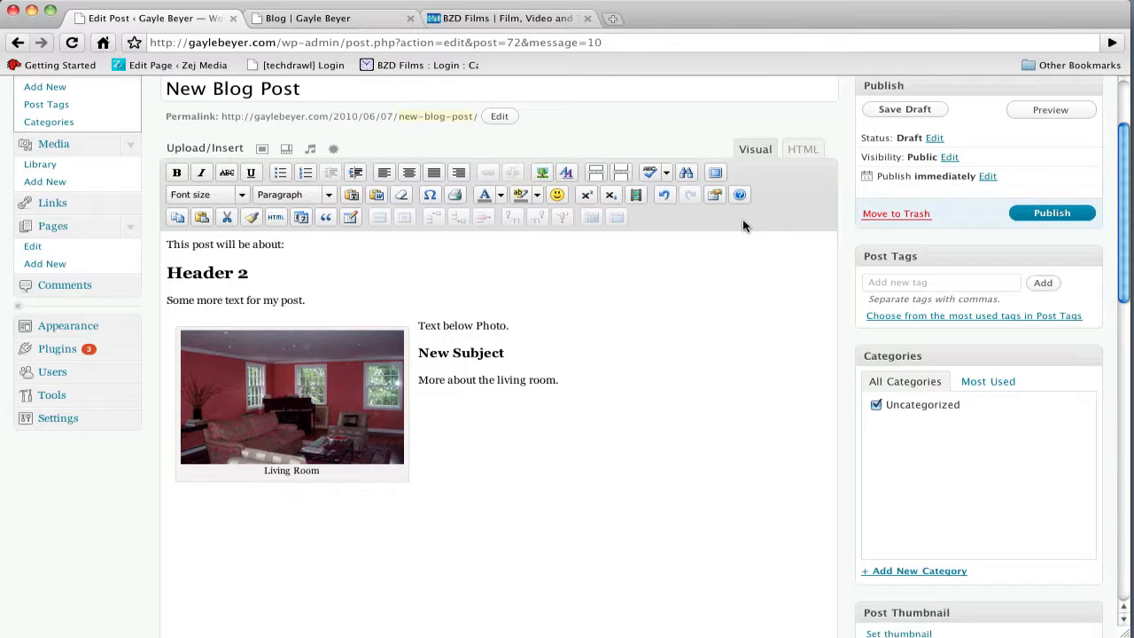
left_click(914, 285)
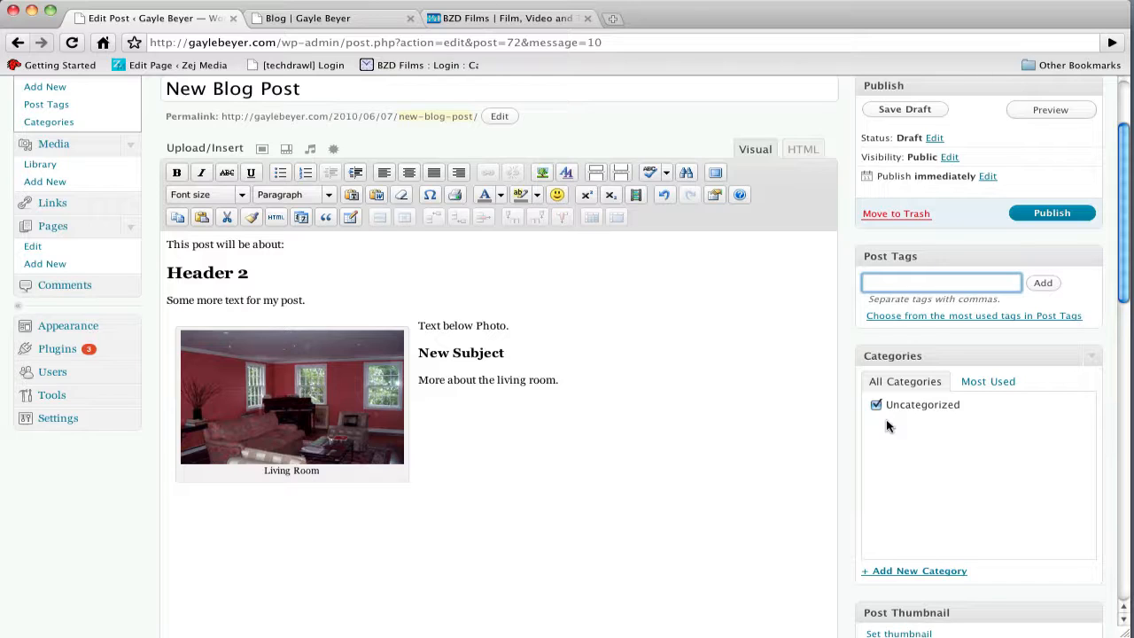
- Save the post as a draft and look through its discussion settings, author and list of post revisions
left_click(885, 110)
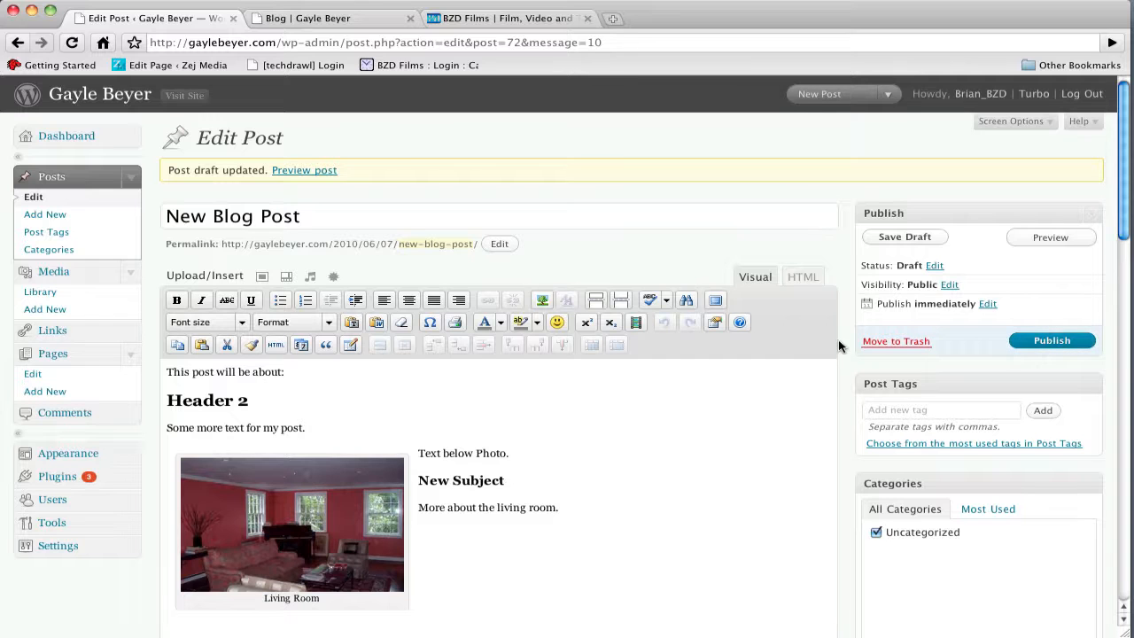
scroll(850, 385, "down", 1)
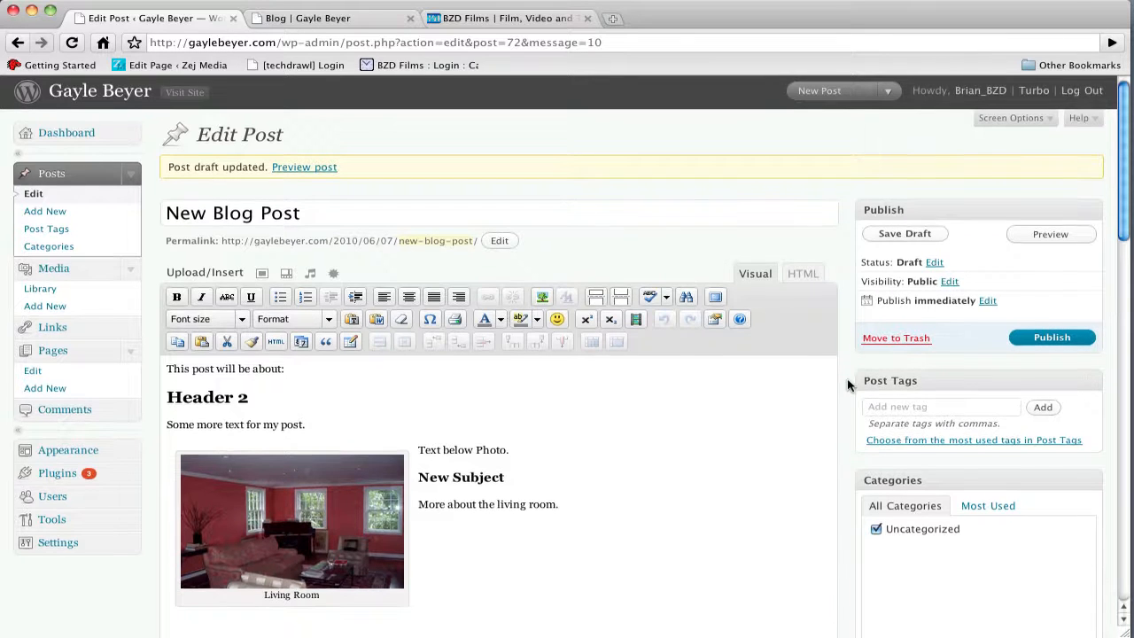
scroll(848, 389, "down", 15)
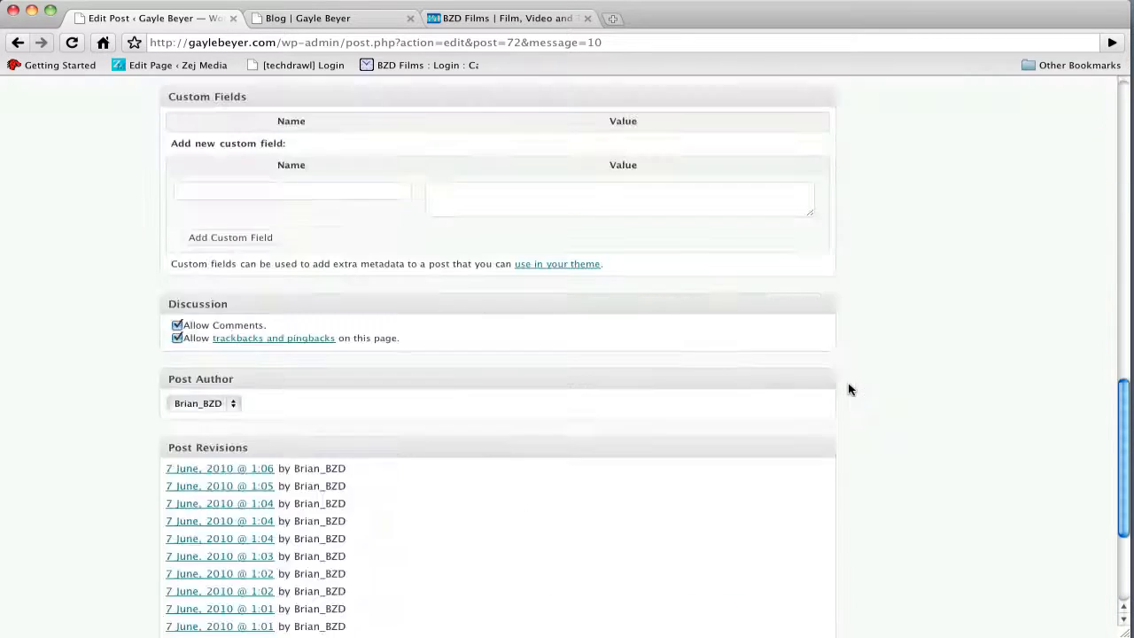
scroll(849, 389, "down", 5)
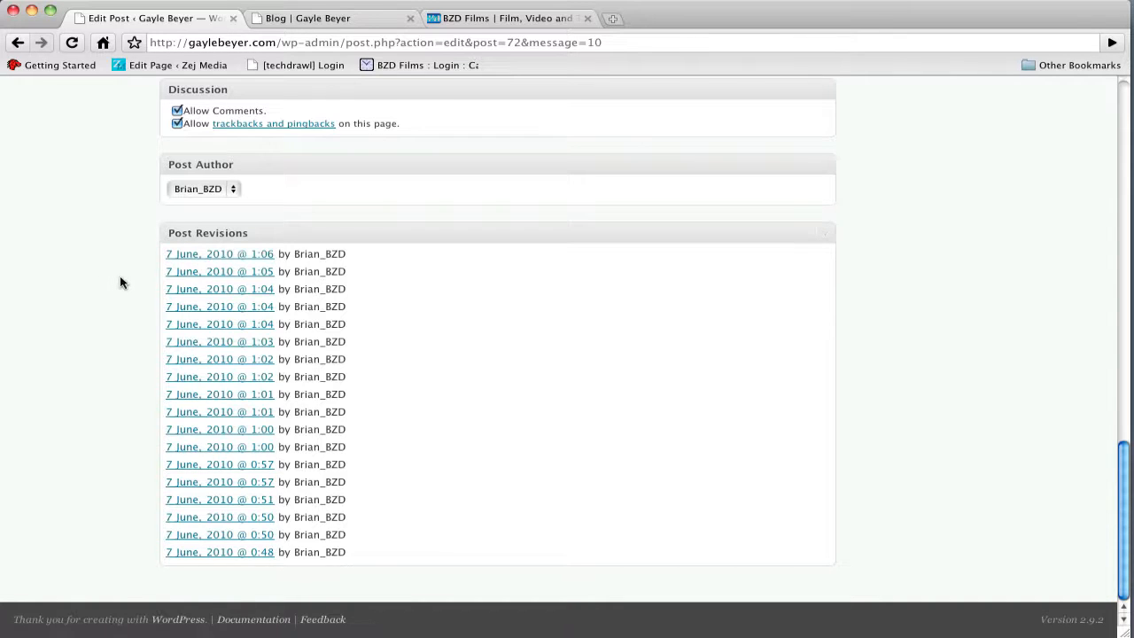
scroll(121, 281, "up", 20)
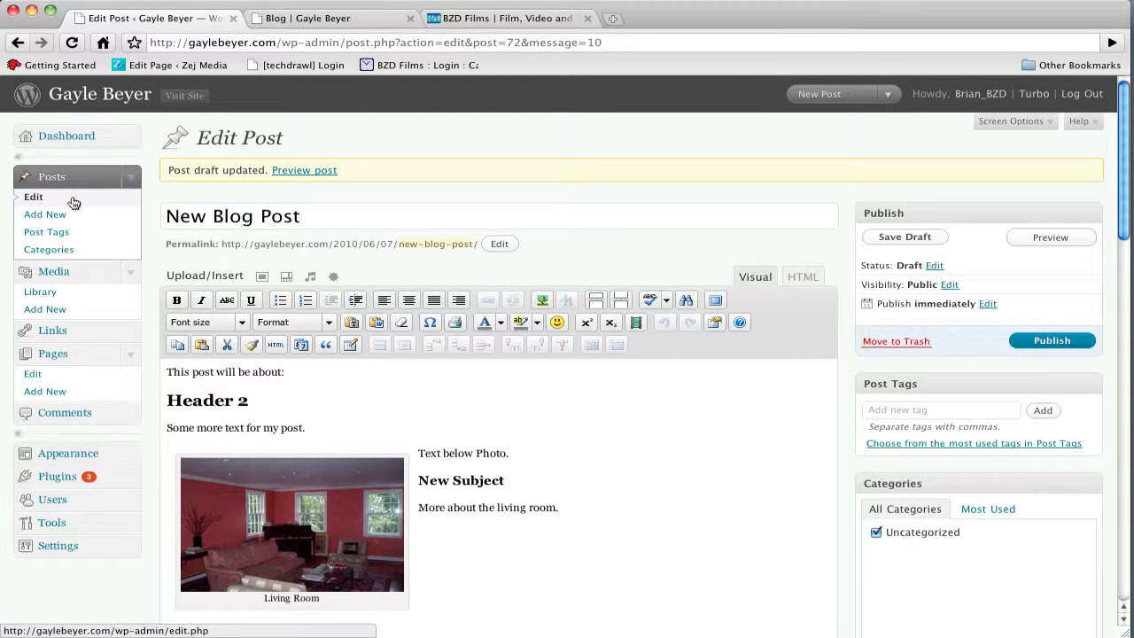
- Go to the list of all posts and reopen the "New Blog Post" draft for editing
left_click(39, 198)
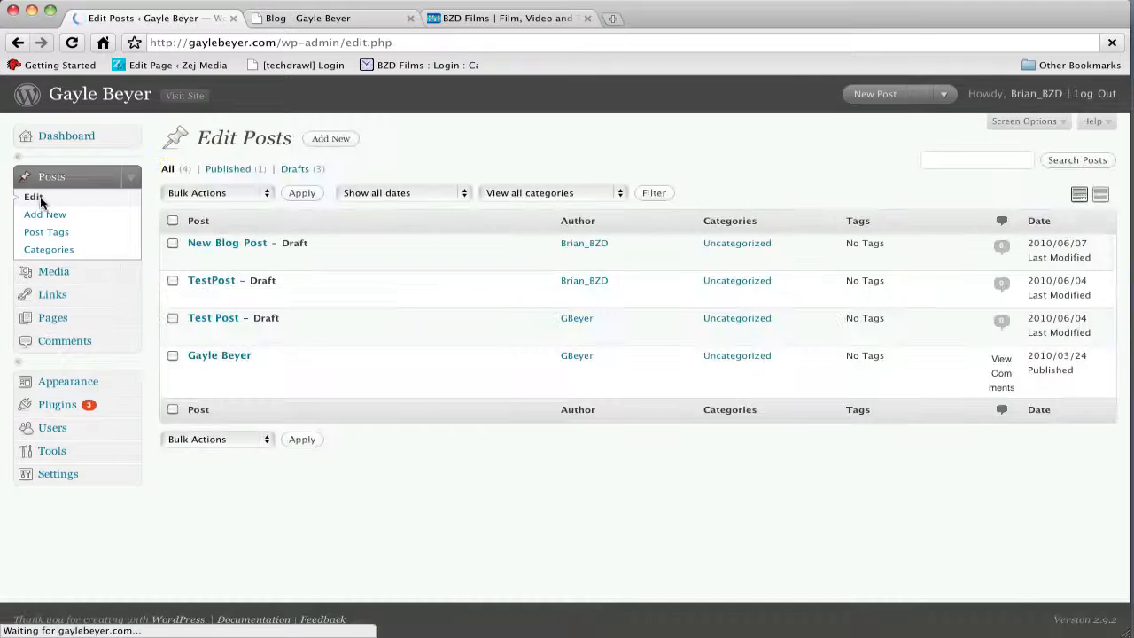
left_click(129, 180)
left_click(116, 183)
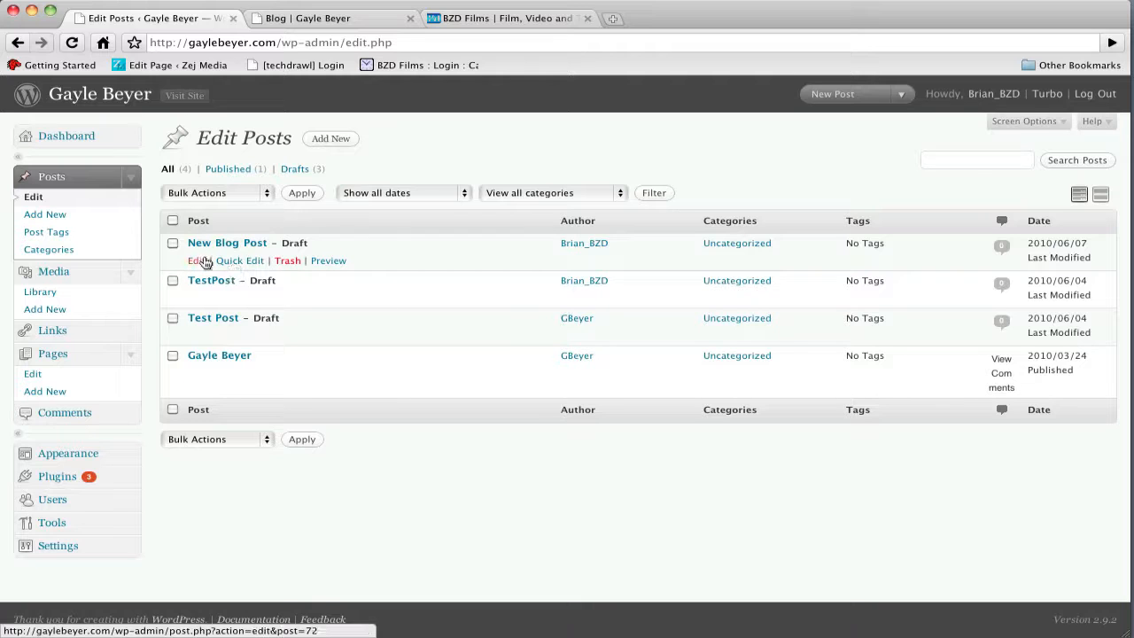
left_click(202, 261)
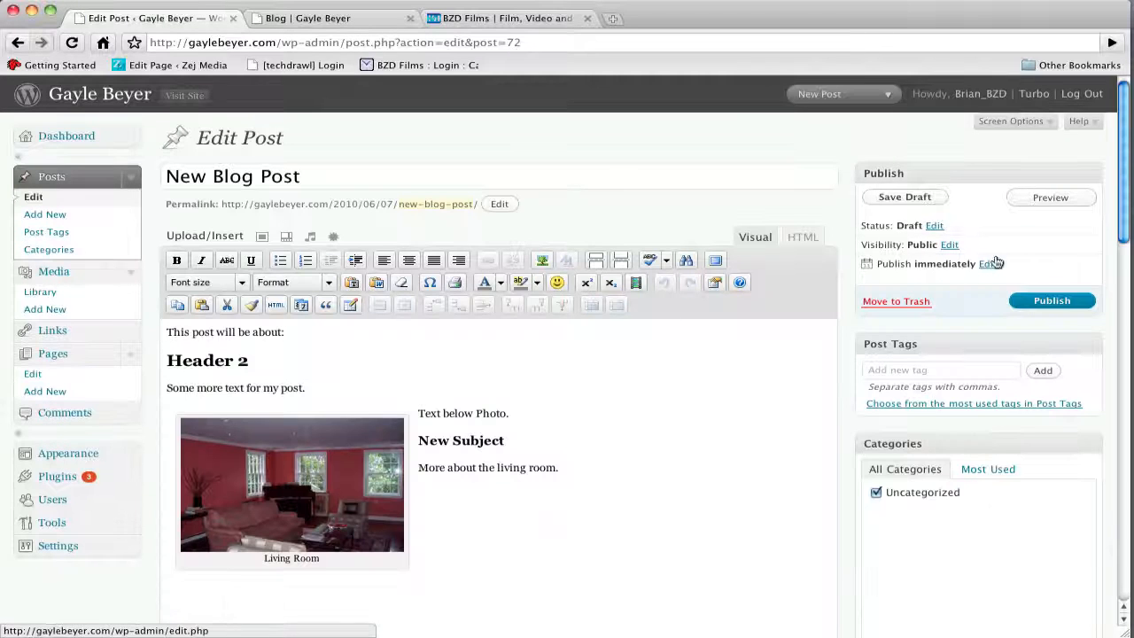